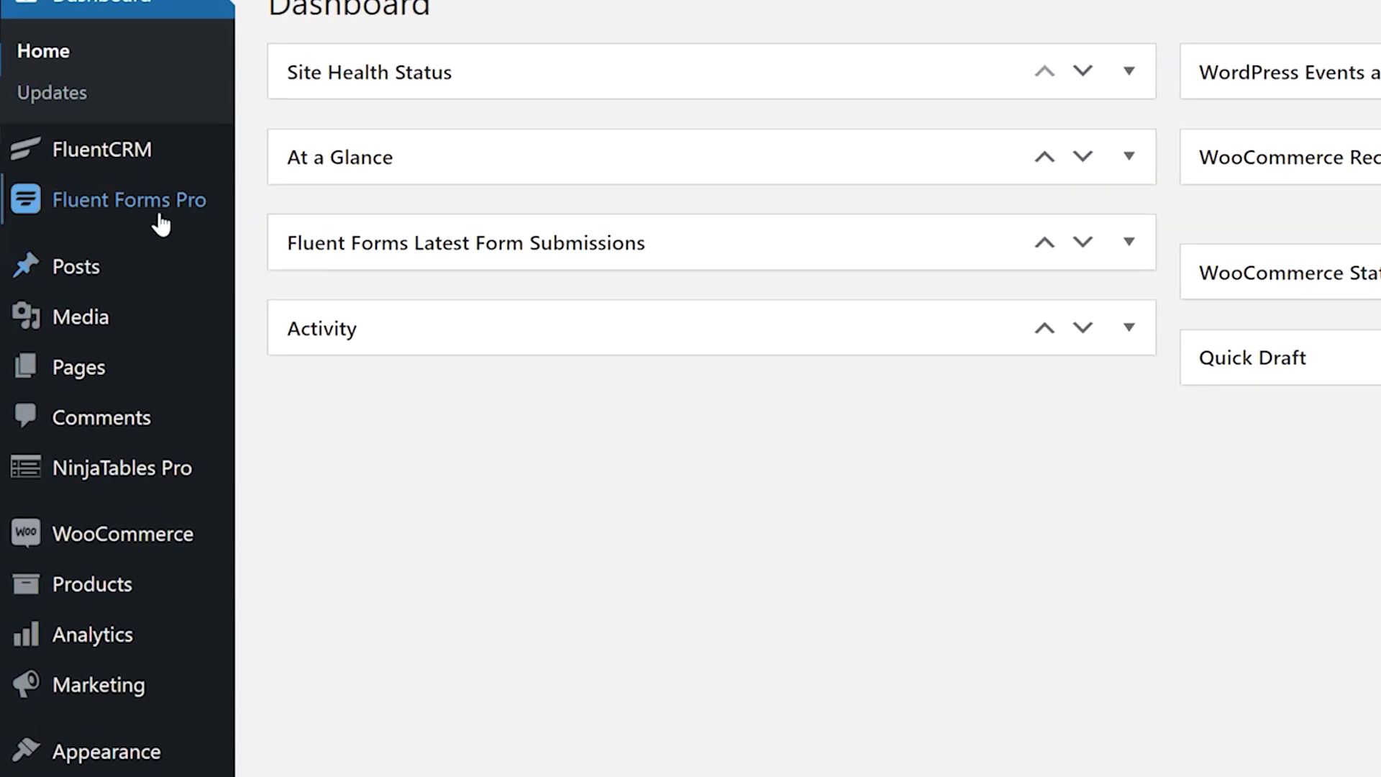
Step: From the All Forms list, create new blank form #65 using Add a New Form
click(150, 217)
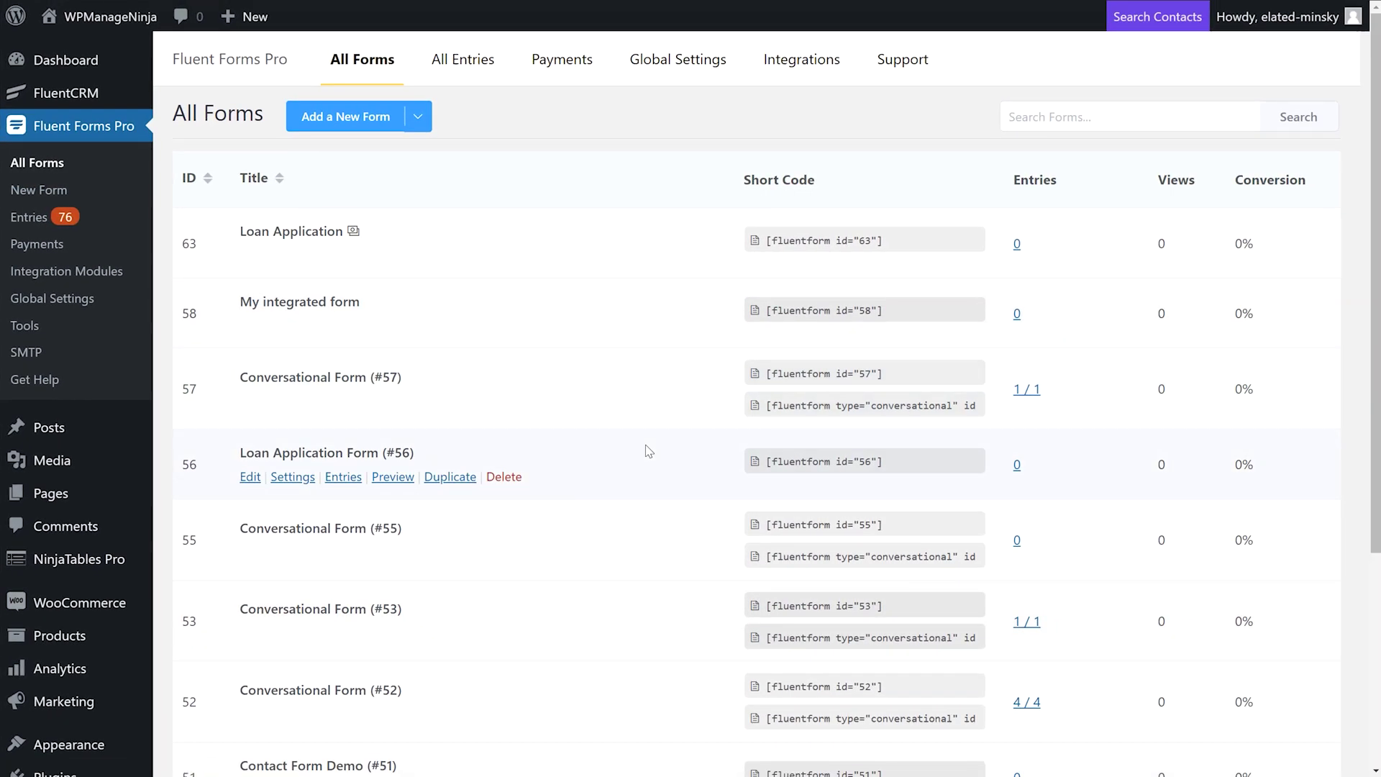
click(345, 116)
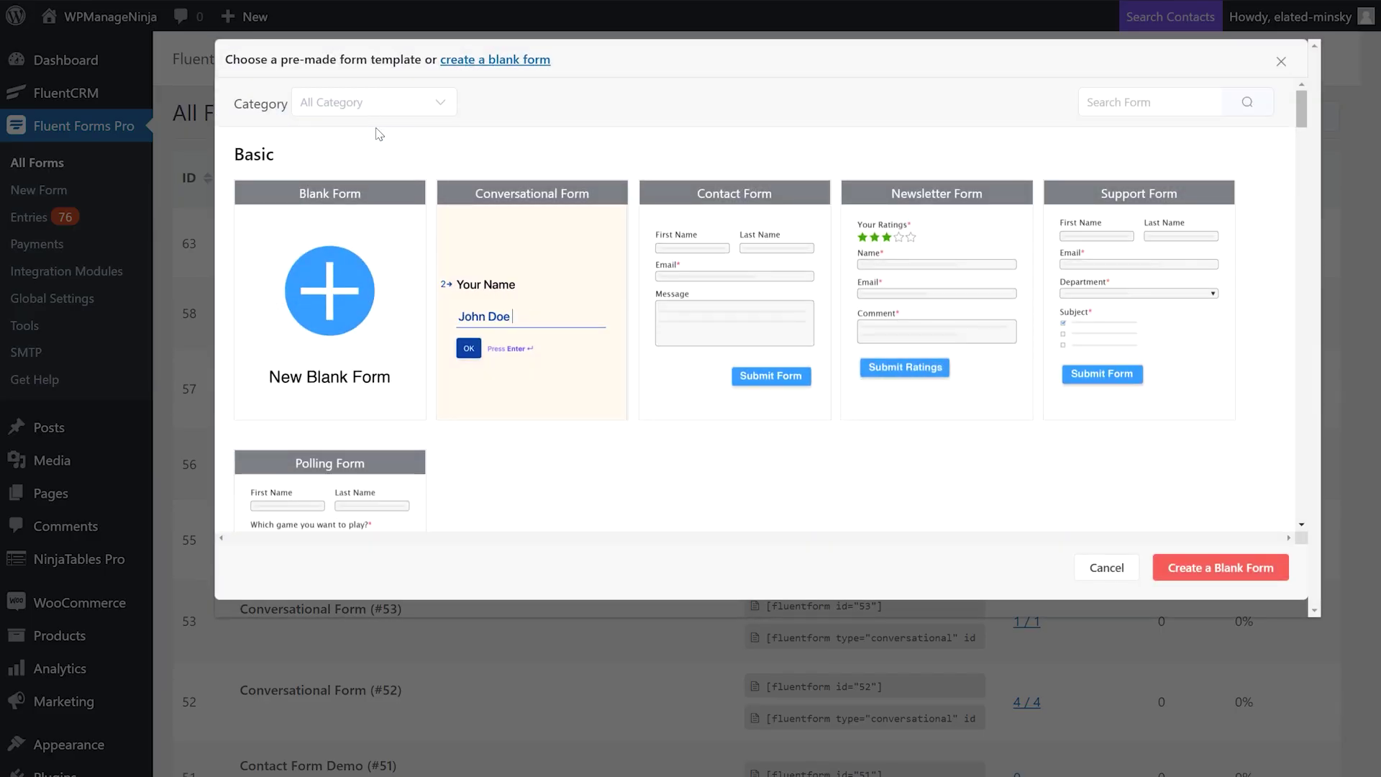
scroll(708, 458, down, 5)
scroll(906, 352, down, 1)
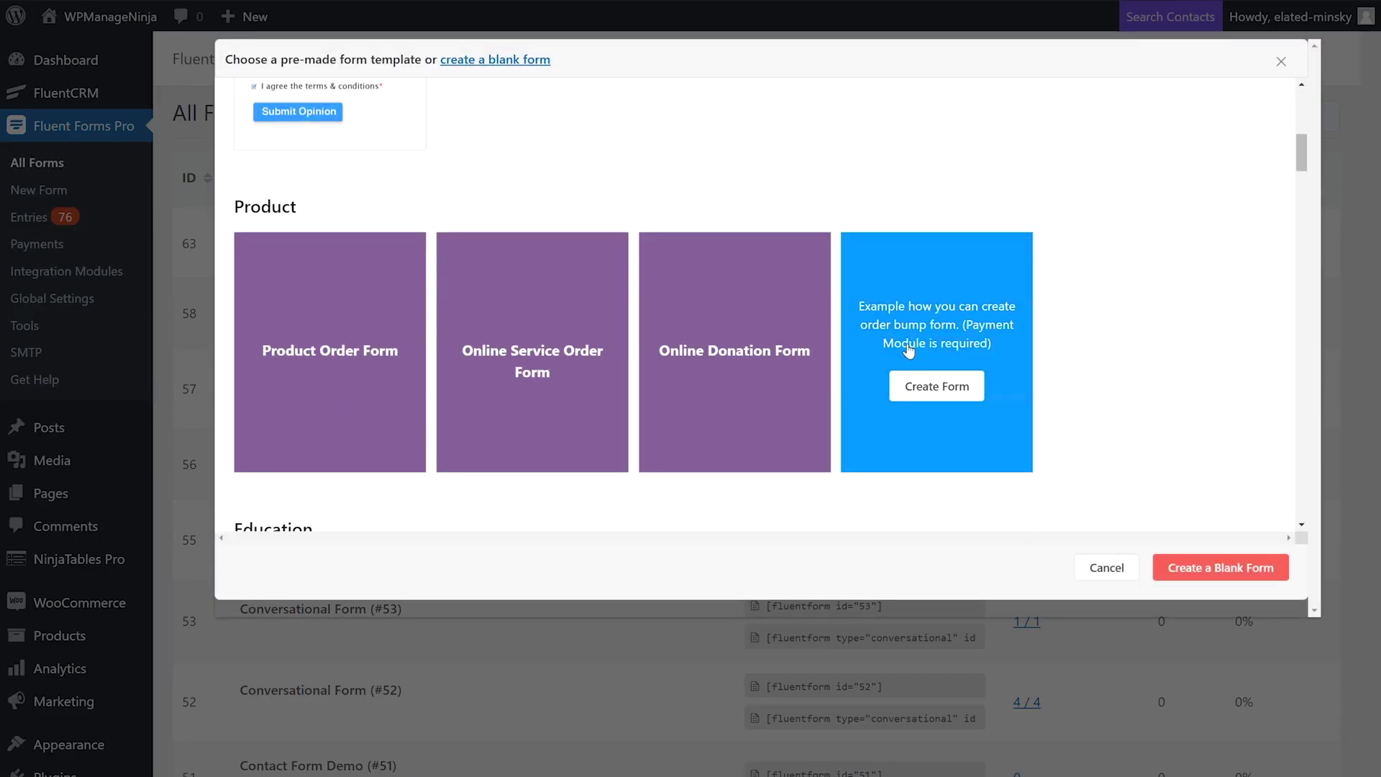
scroll(907, 352, up, 1)
scroll(906, 352, up, 5)
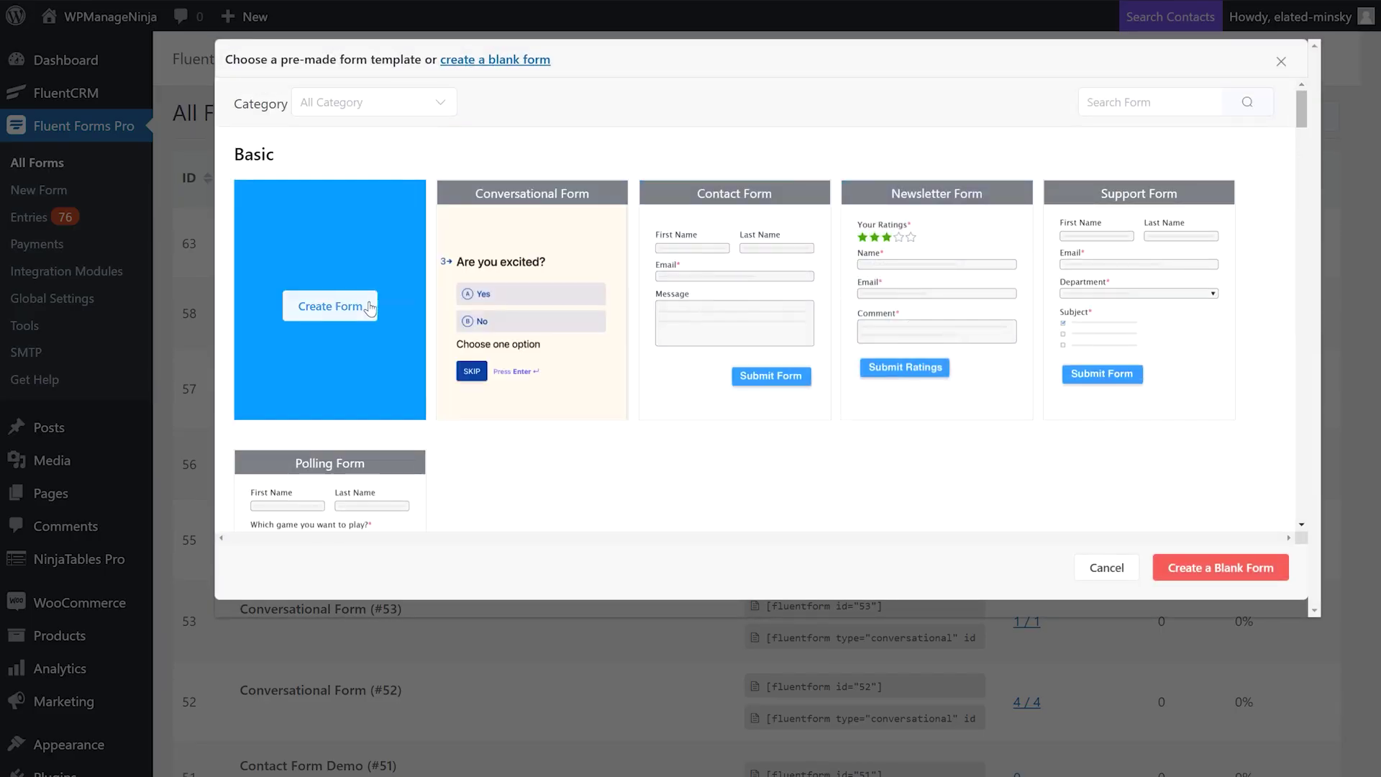
click(367, 306)
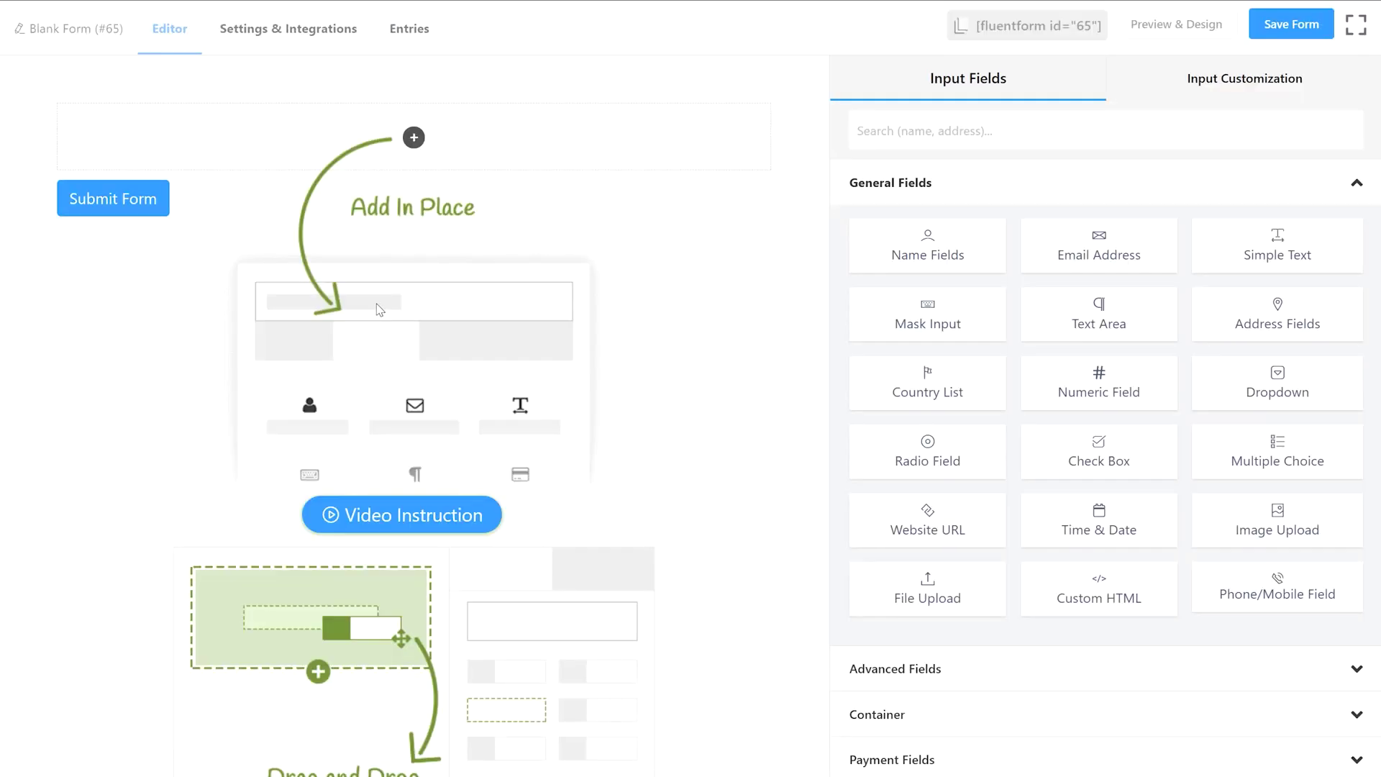
Step: Add a two-column container with Name Fields on the left and Email Address on the right
click(864, 716)
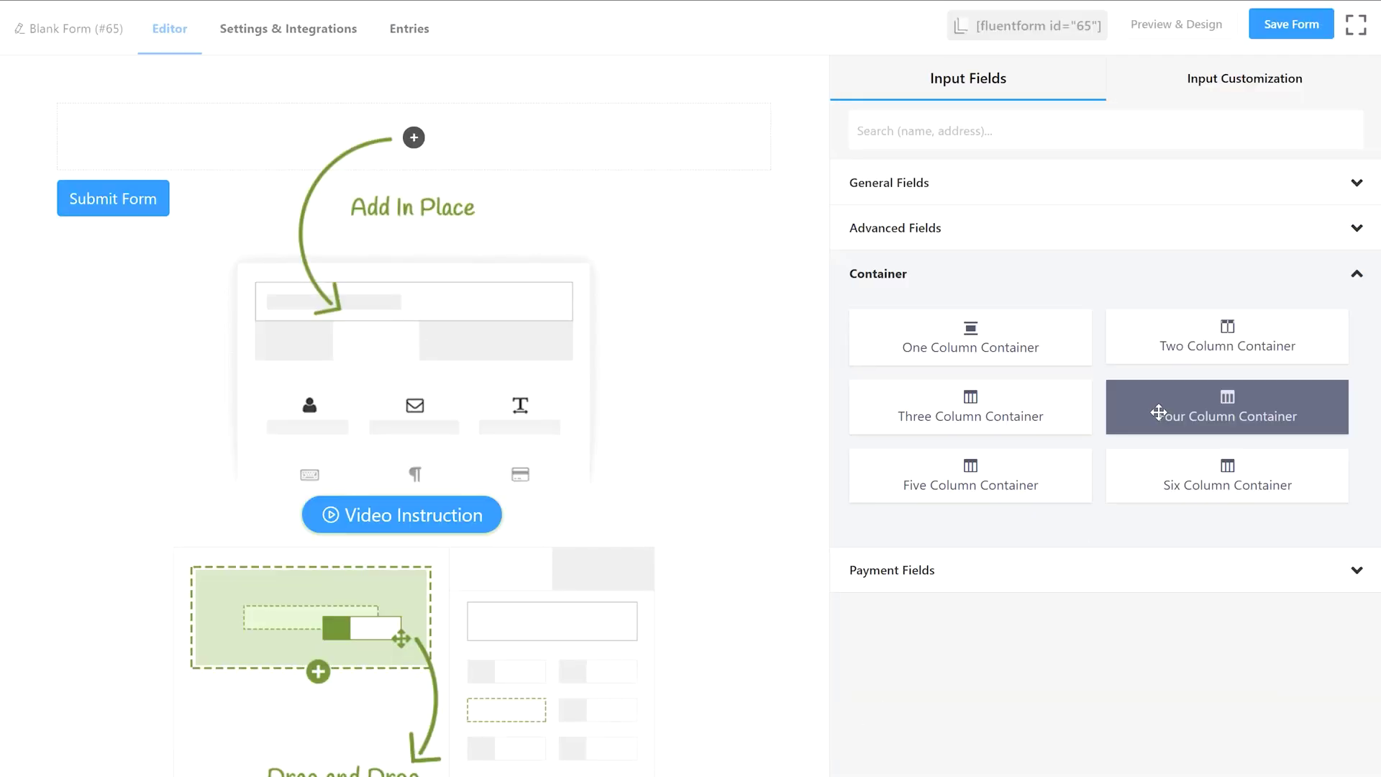
click(1197, 346)
click(1098, 183)
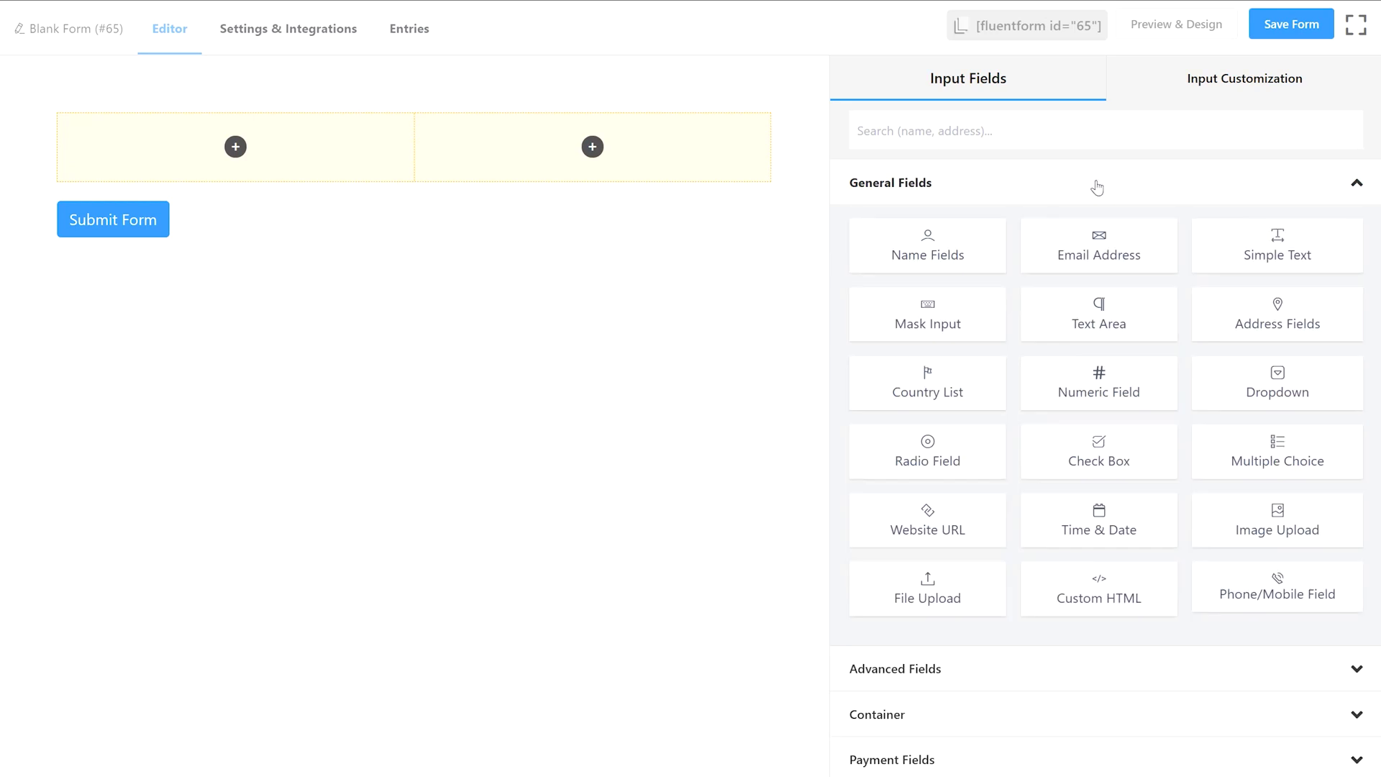
mouse_move(950, 244)
mouse_down()
mouse_move(369, 202)
mouse_move(287, 154)
mouse_up()
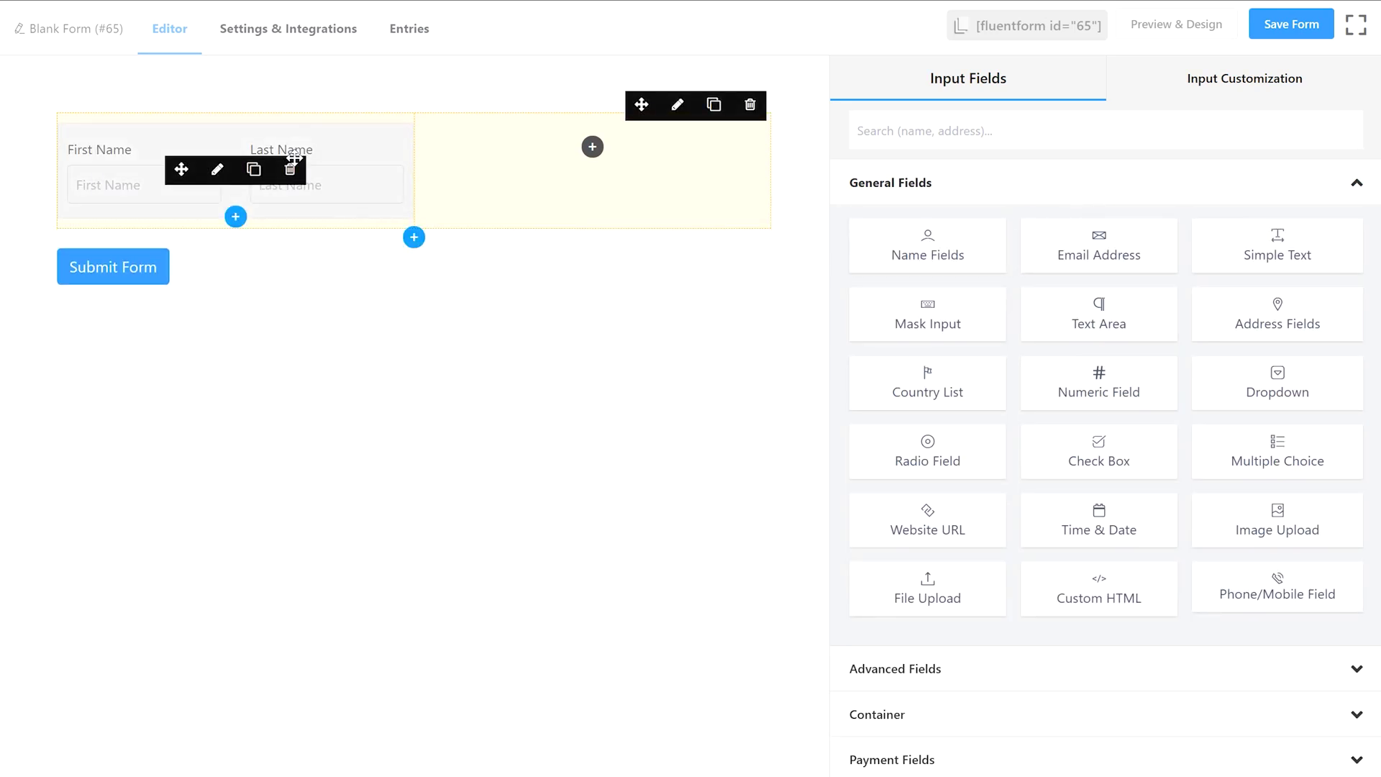
drag(1086, 253, 616, 209)
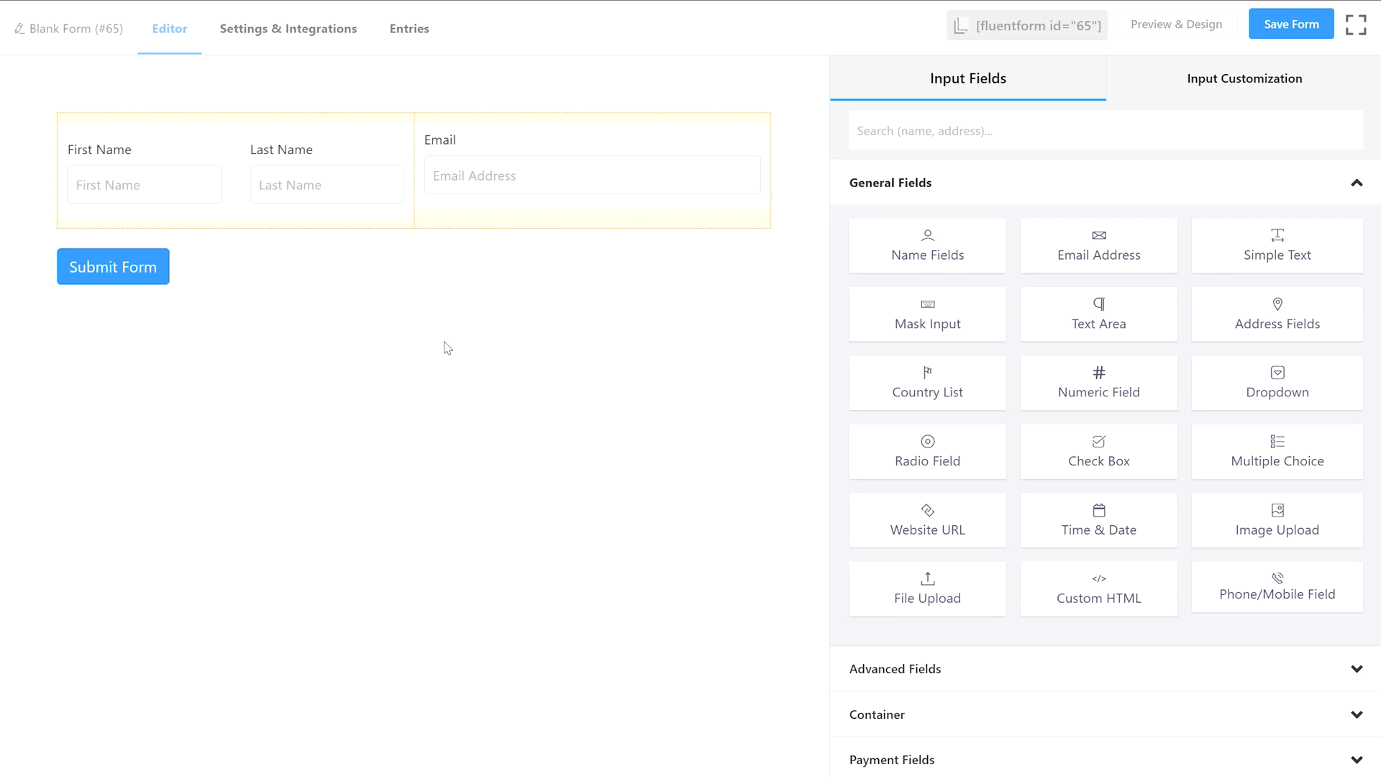
Step: Remove the Last Name part from the name field, leaving only First Name
mouse_move(235, 172)
click(220, 174)
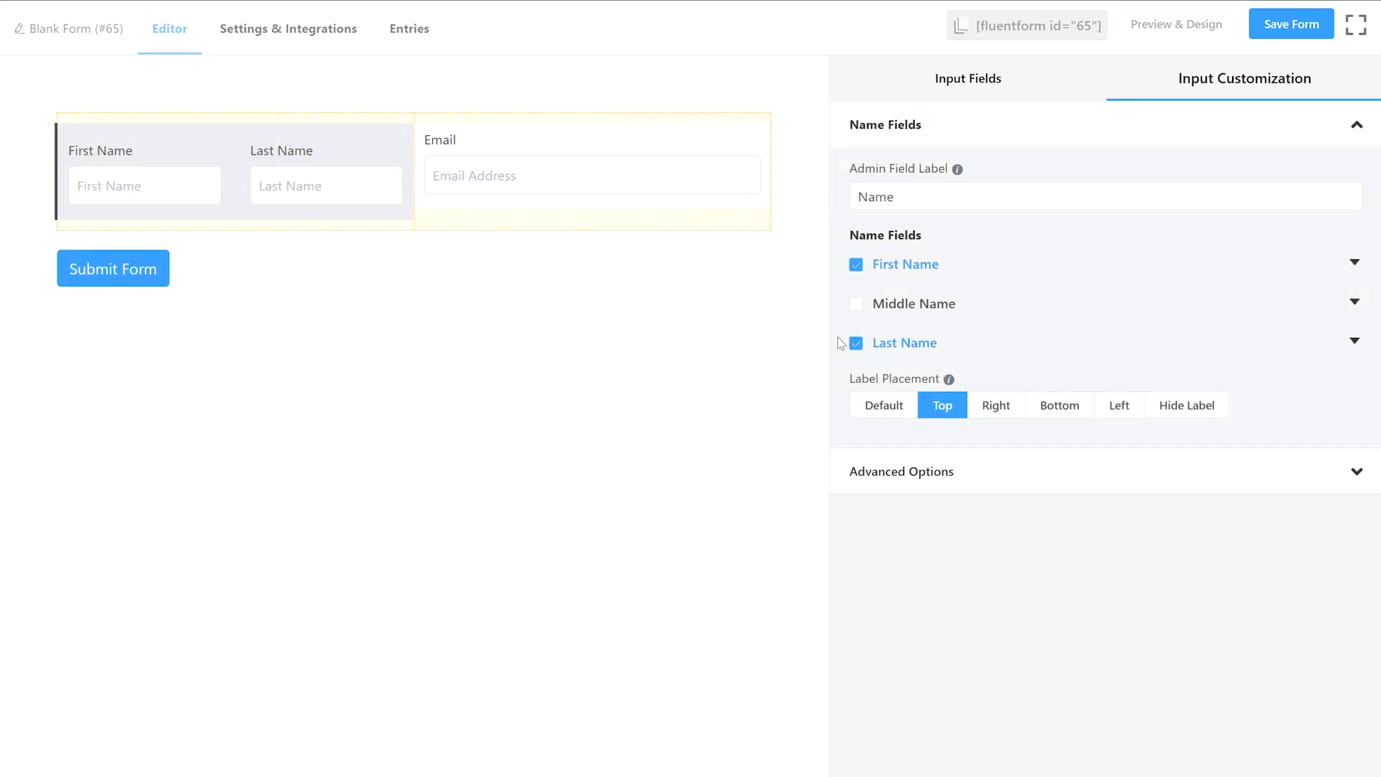
click(855, 343)
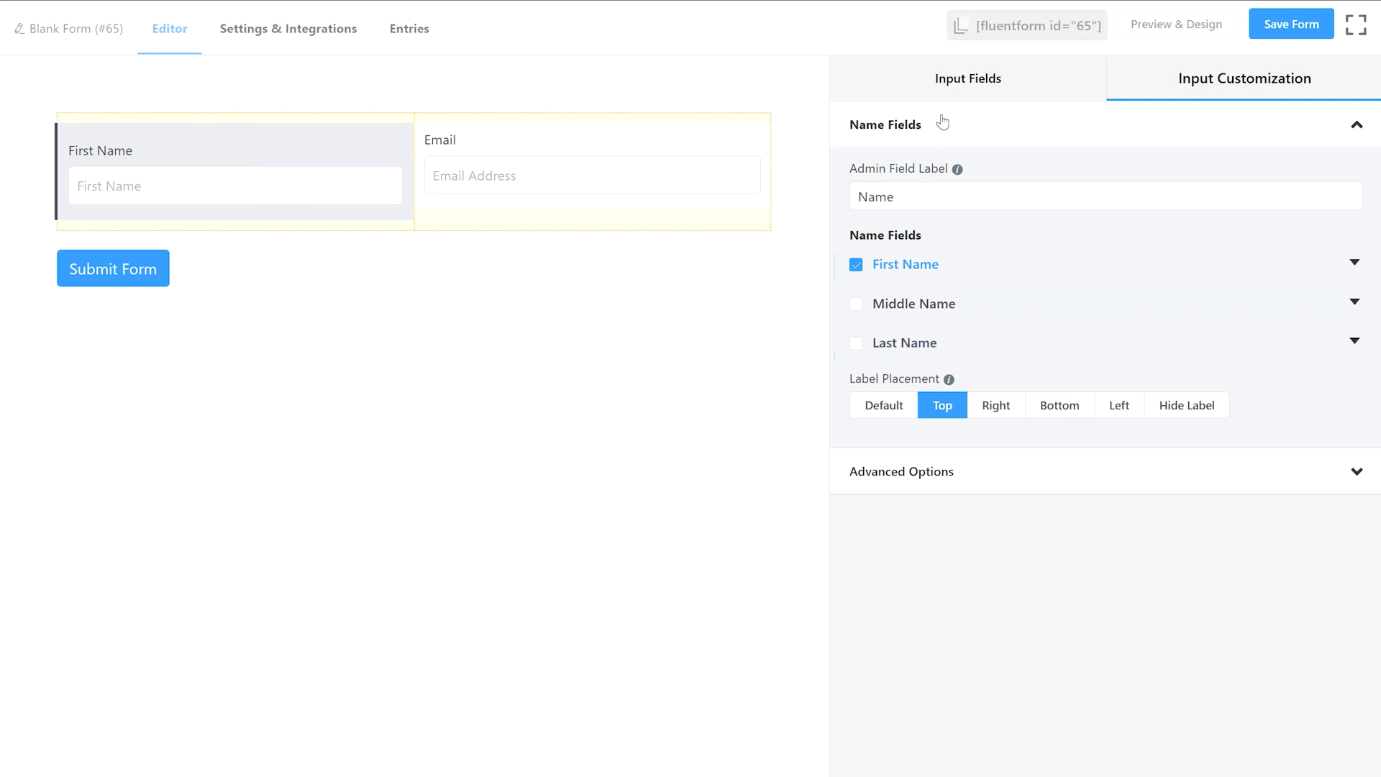
click(955, 92)
click(885, 759)
Step: Add a payment item labelled 'Fenty Beauty Foundation' priced at 30 below the name row
mouse_move(922, 382)
mouse_down()
mouse_move(630, 346)
mouse_move(348, 241)
mouse_up()
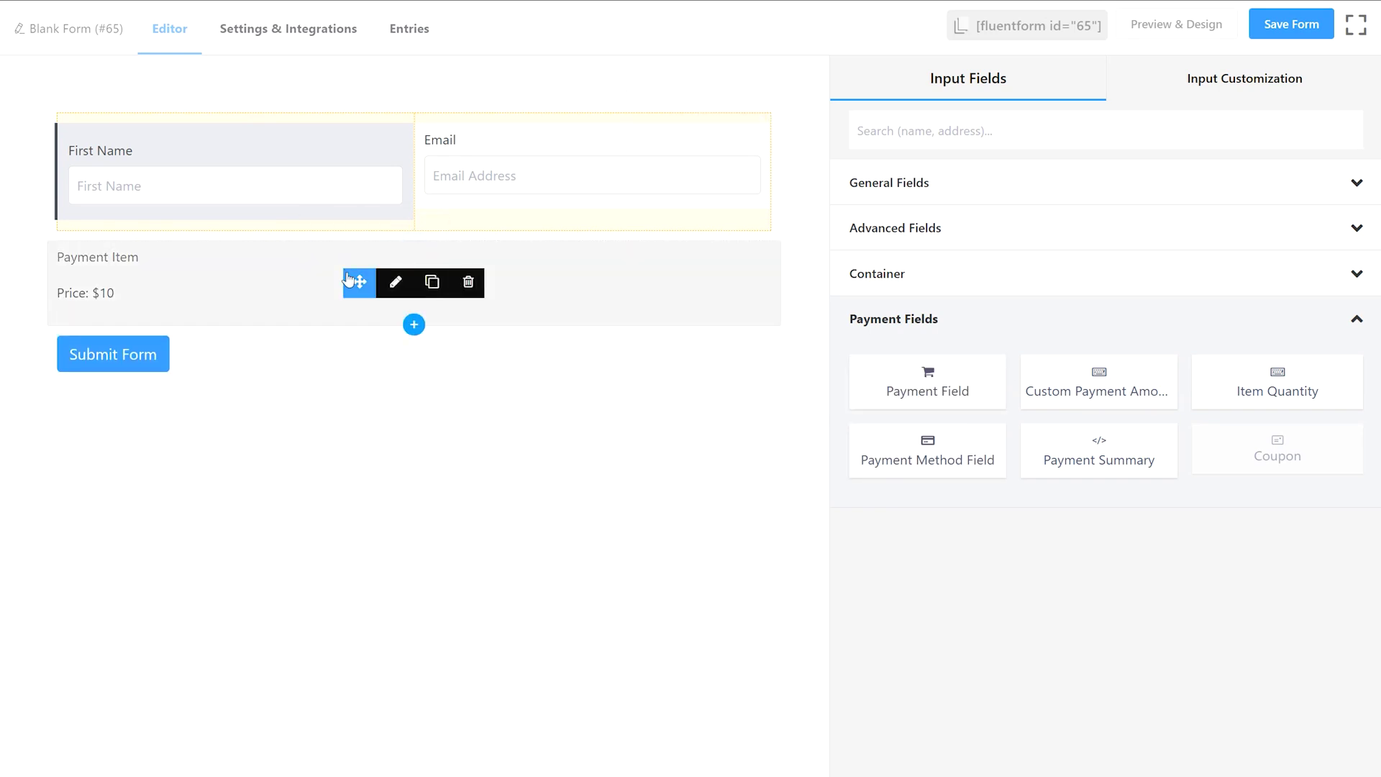
click(396, 285)
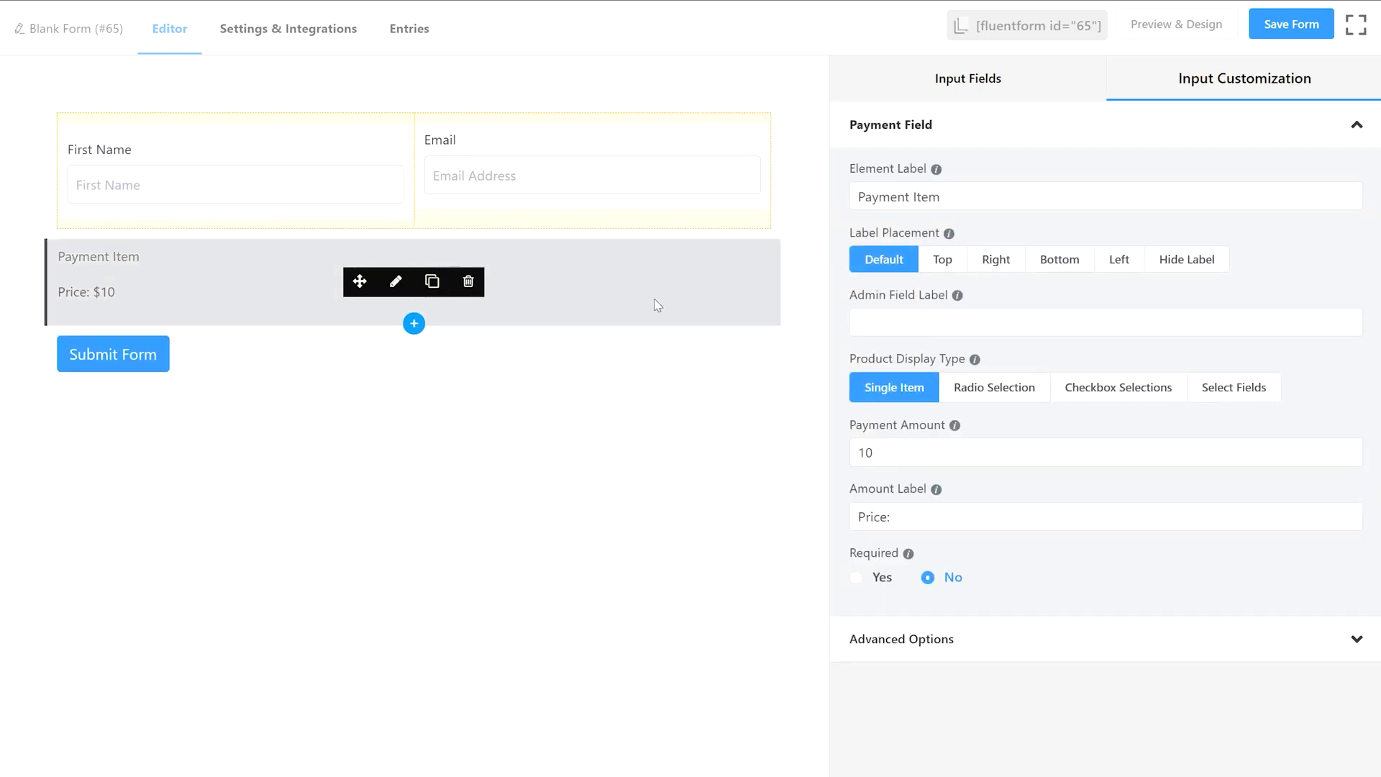
drag(940, 196, 874, 196)
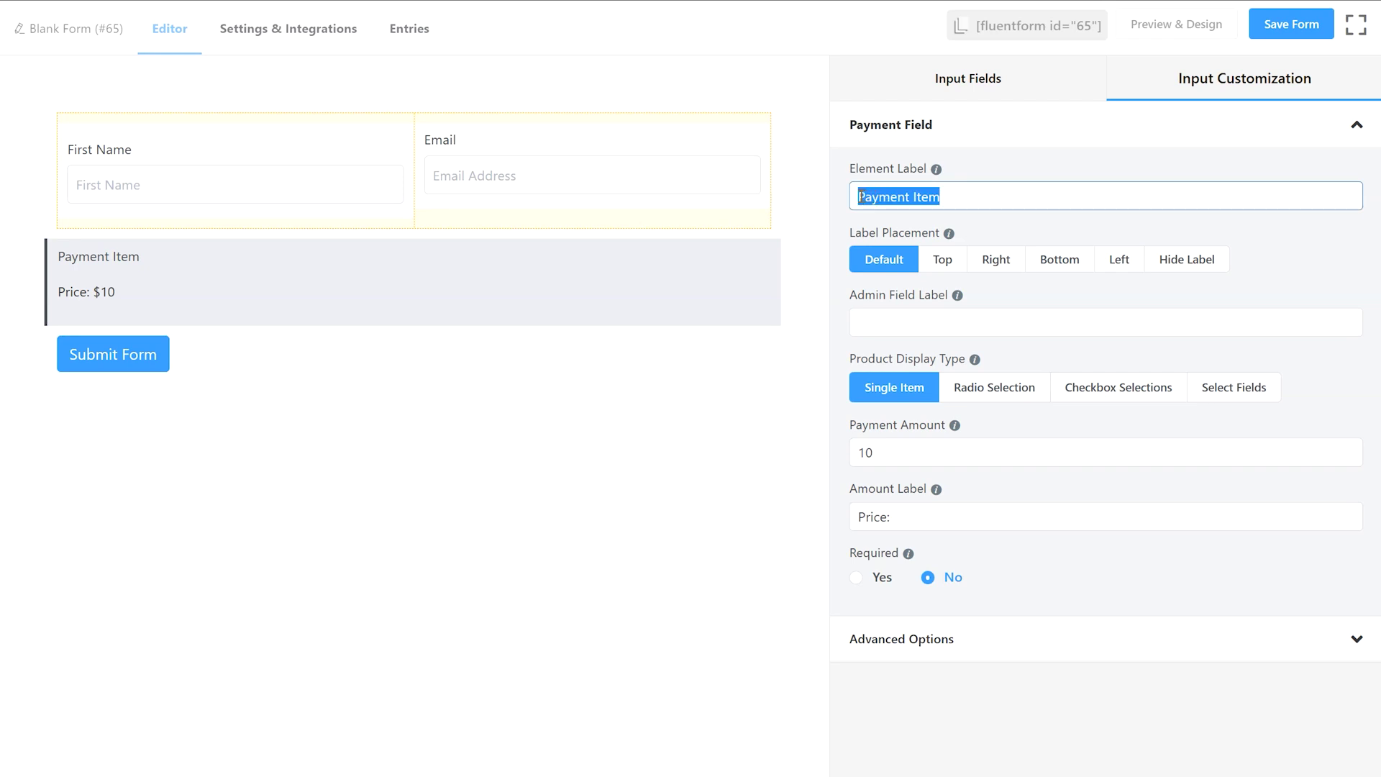
key(BackSpace)
text(Fenty Beauty Foundation)
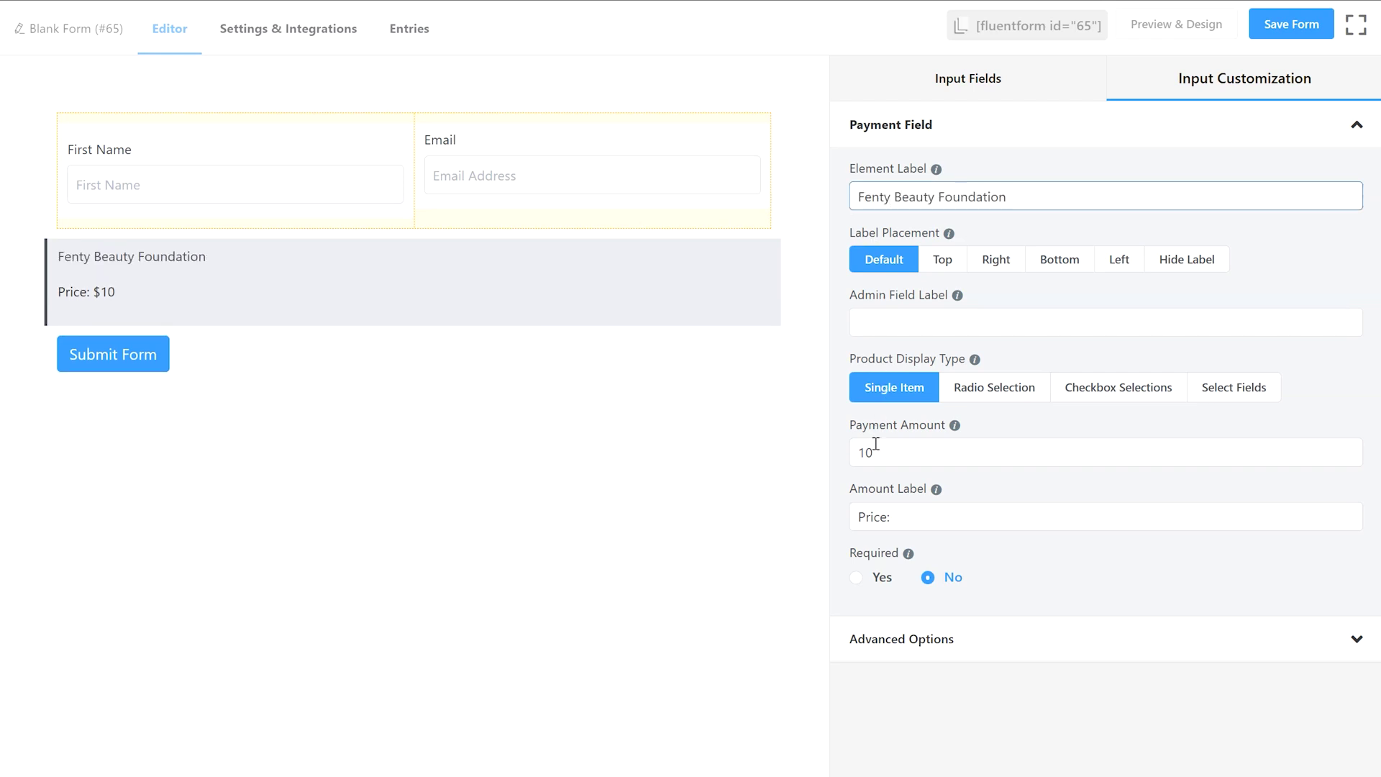
drag(875, 446, 854, 451)
key(BackSpace)
text(3)
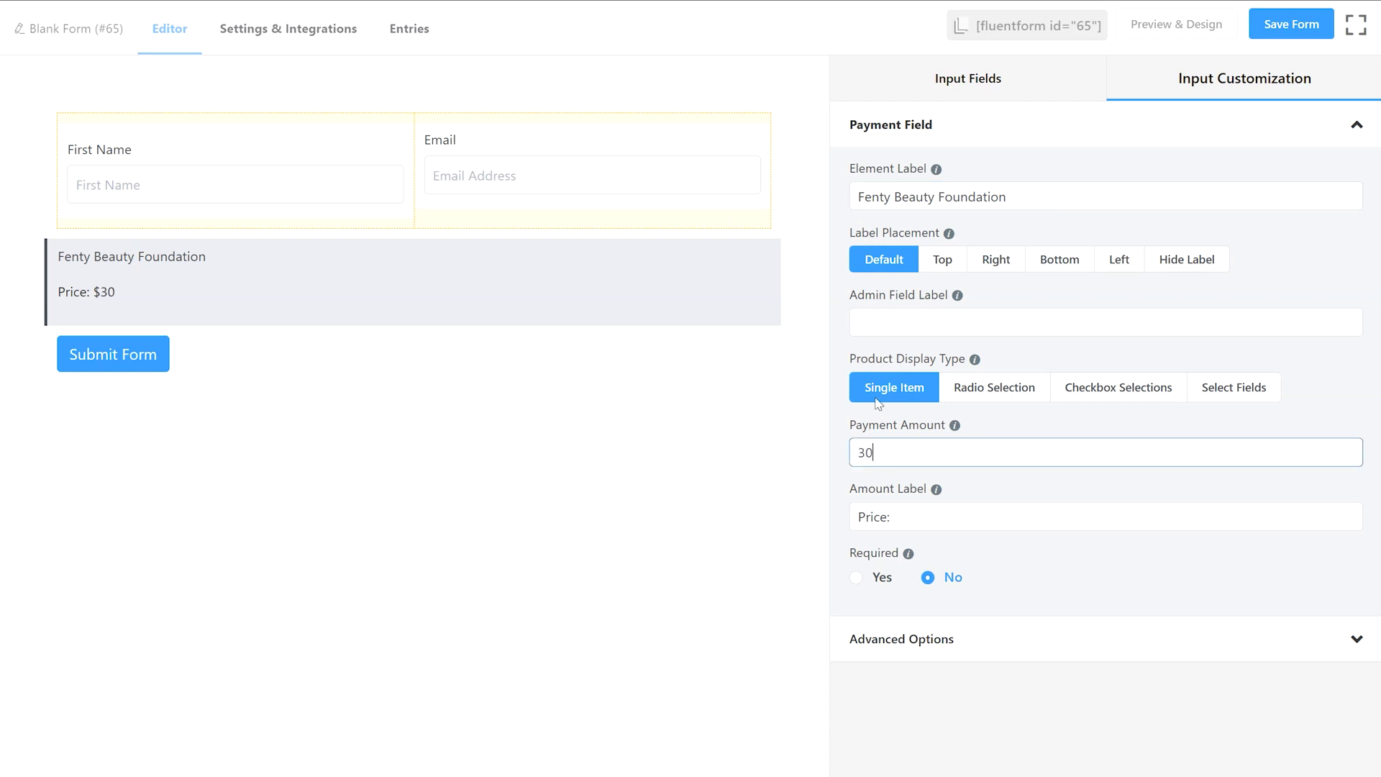
Step: Add a Payment Method field below the foundation item
click(961, 87)
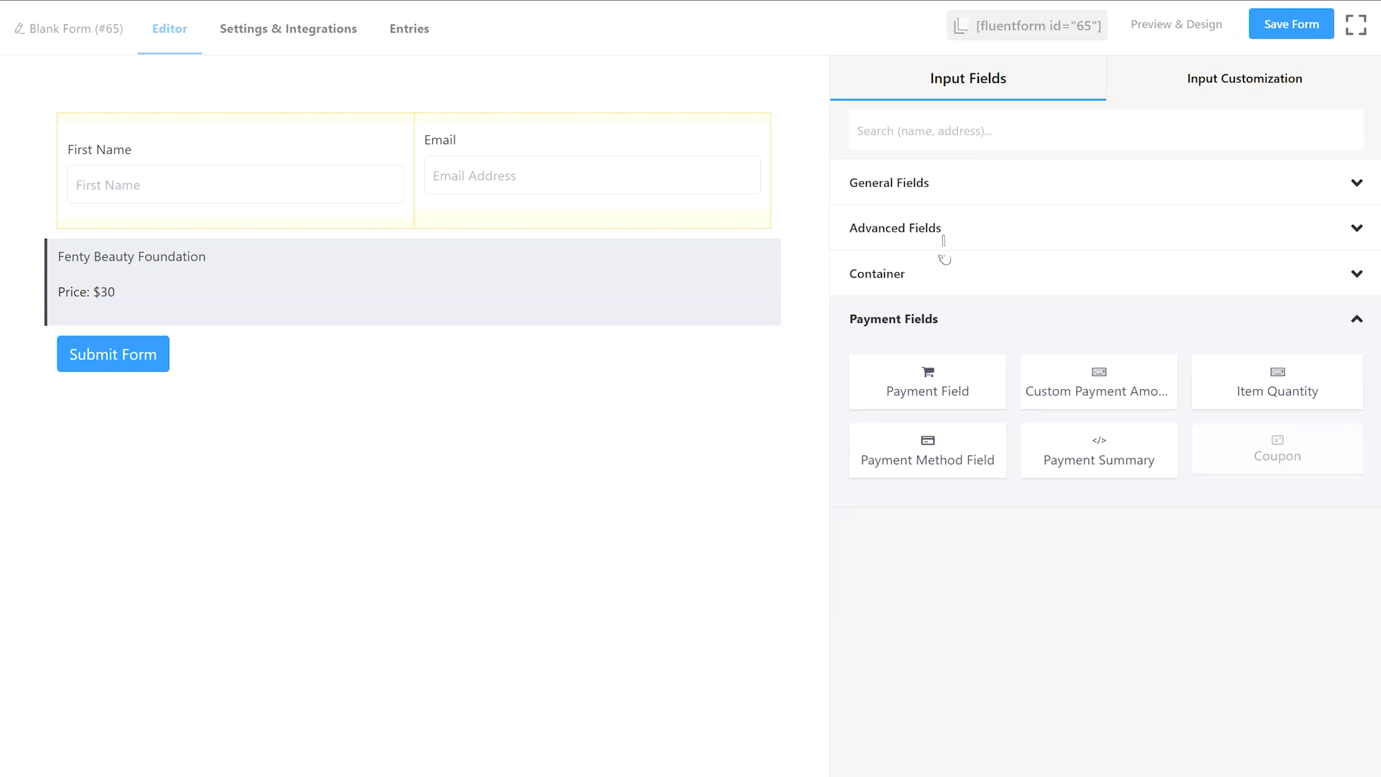
drag(949, 447, 341, 325)
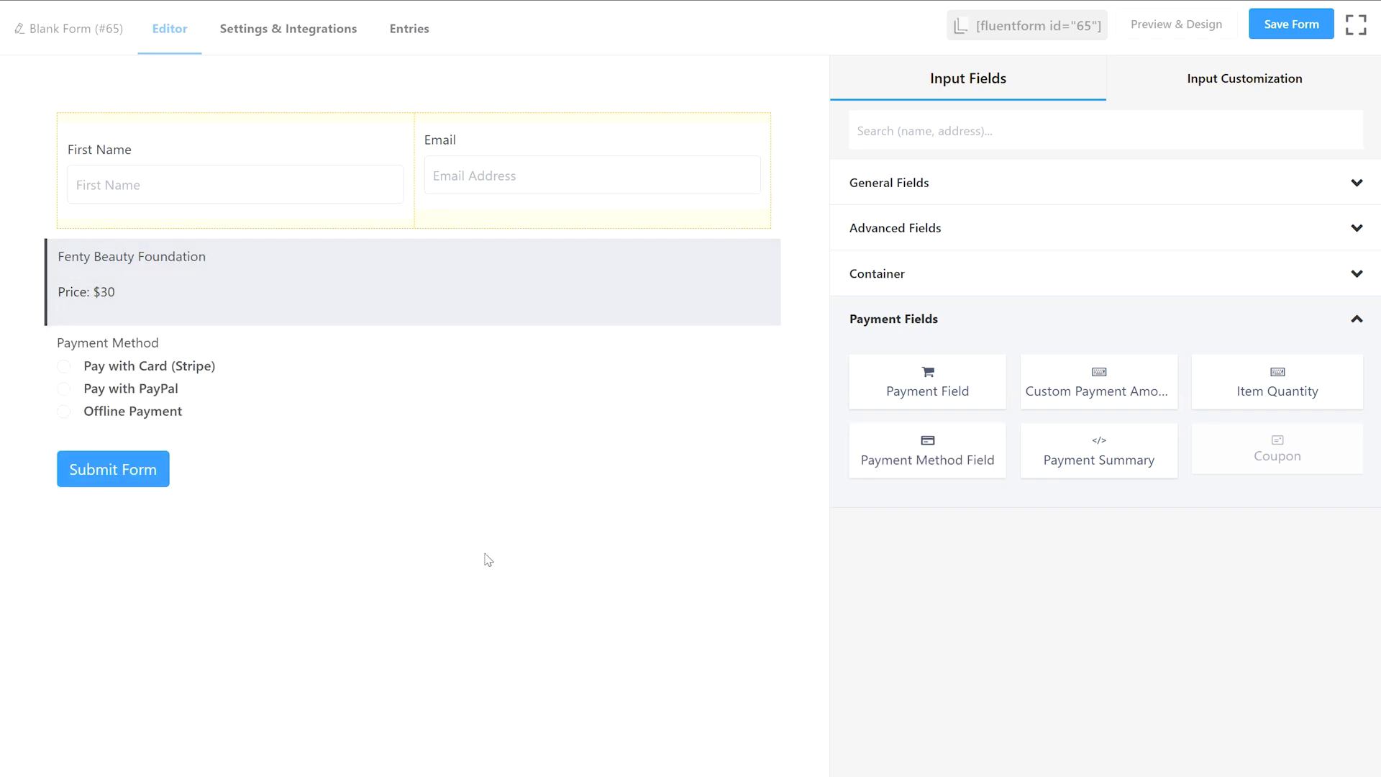
click(908, 277)
Step: Add a one-column container above the submit button holding a second payment item
drag(961, 324, 301, 495)
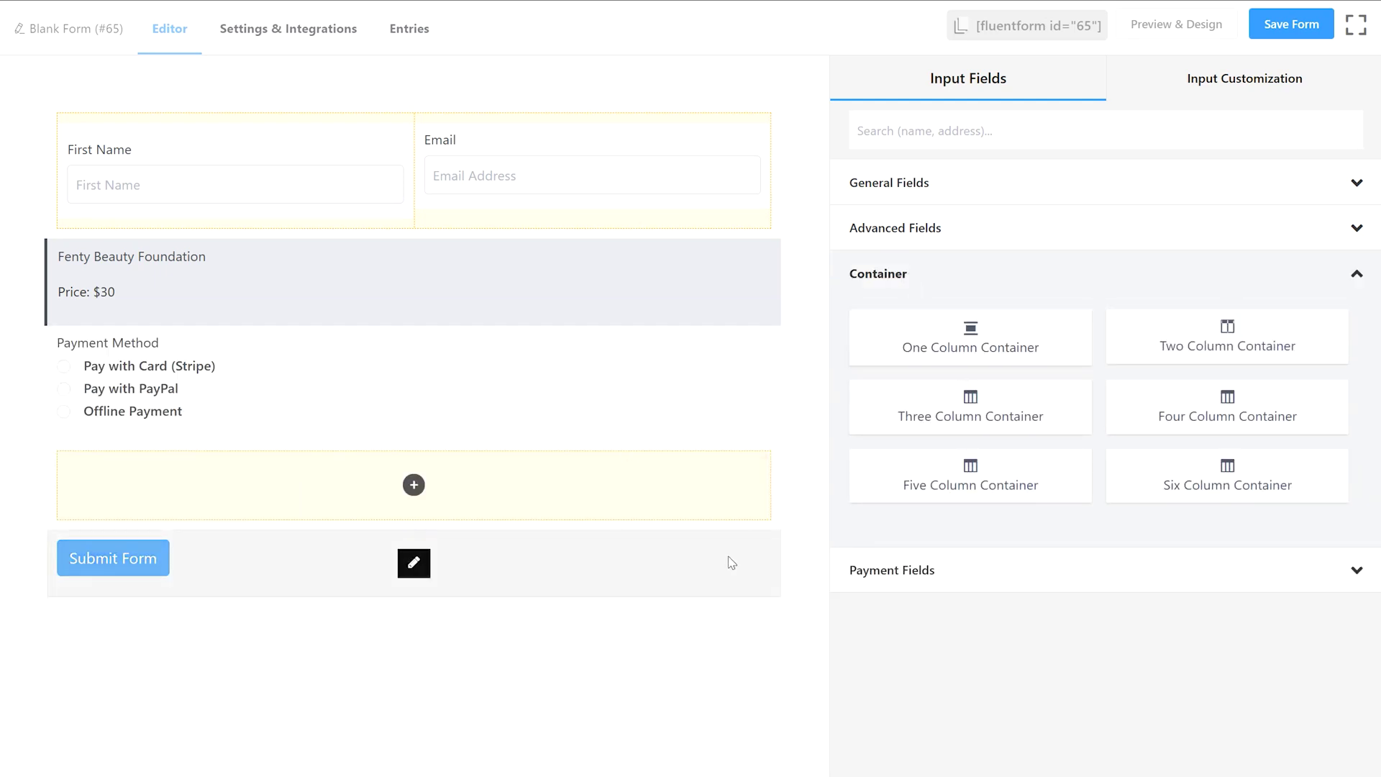
click(867, 569)
drag(906, 376, 344, 535)
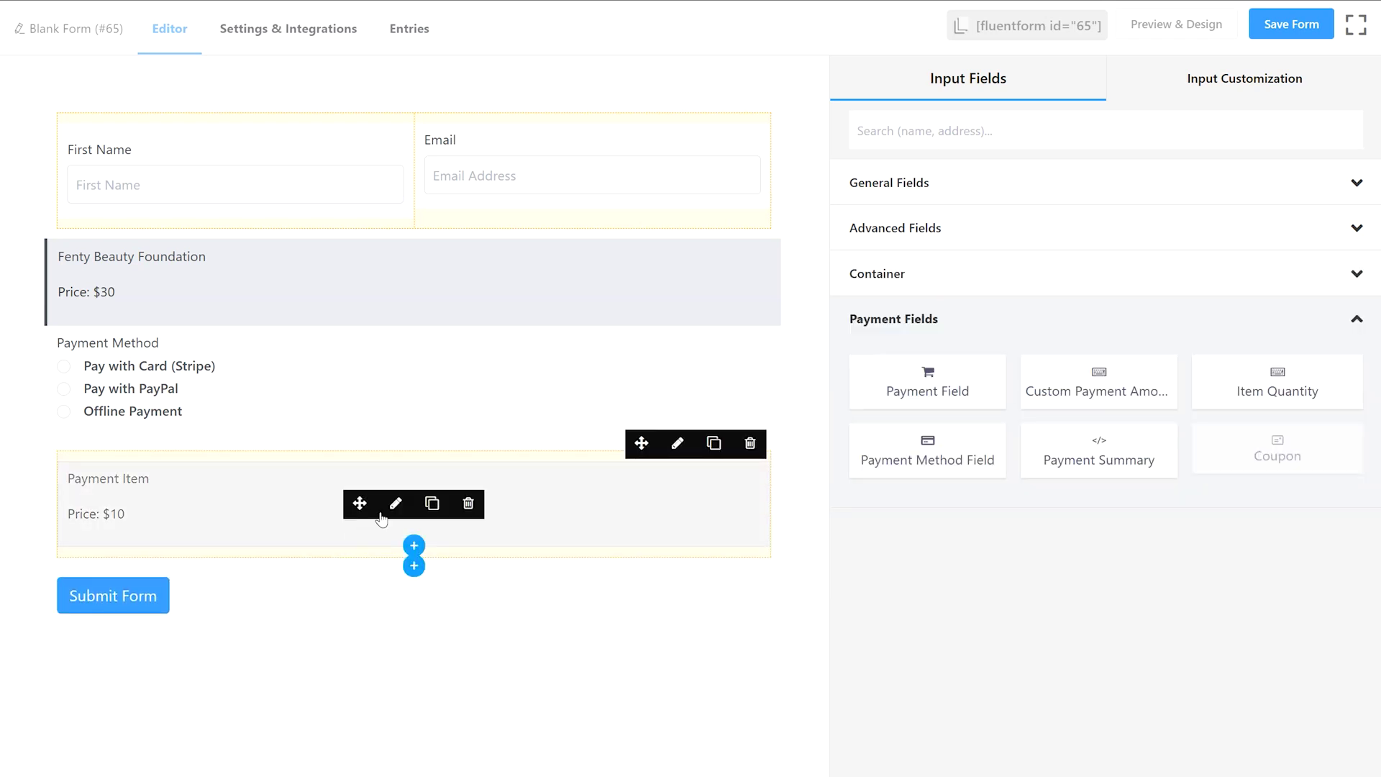
Step: Make it a hidden-label checkbox 'Yes, I want a Fenty Beauty Concealer at $15' priced 15
click(396, 505)
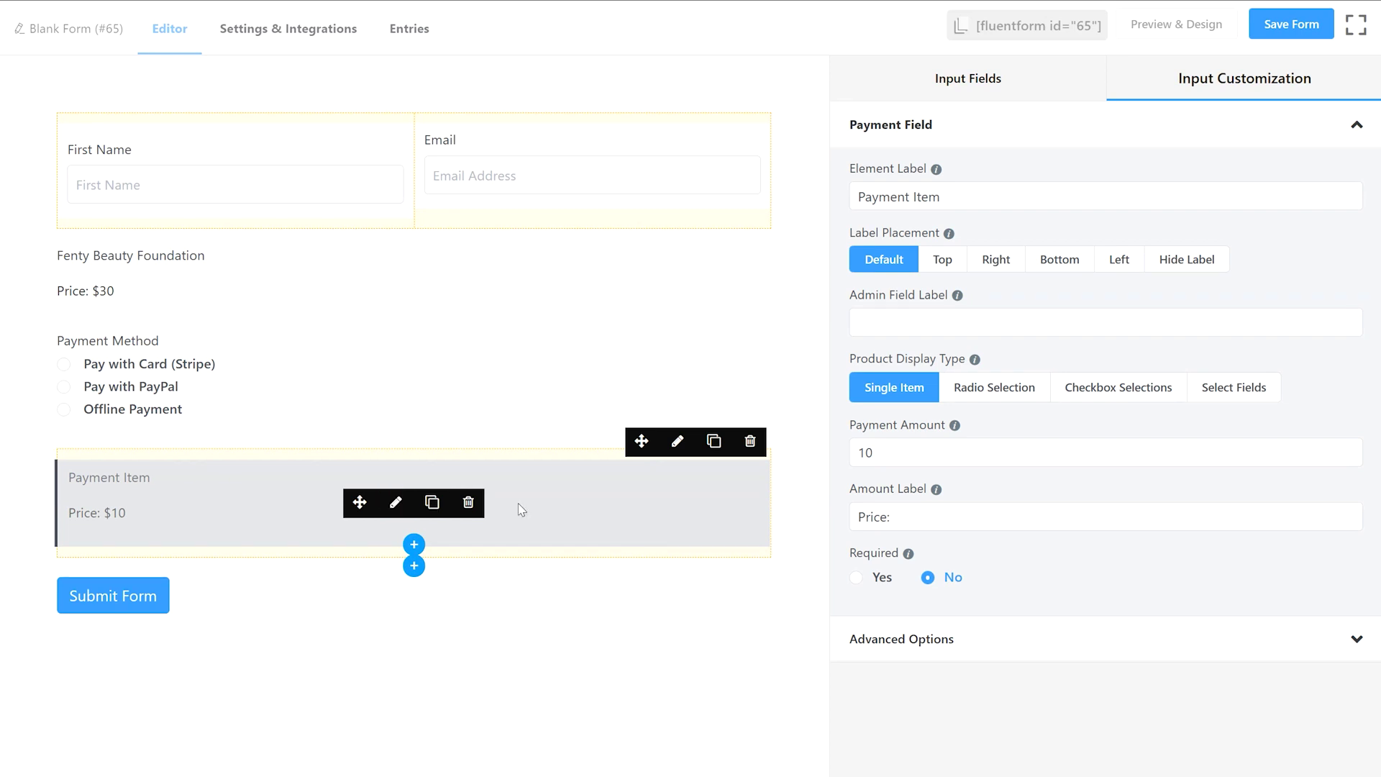
click(1089, 391)
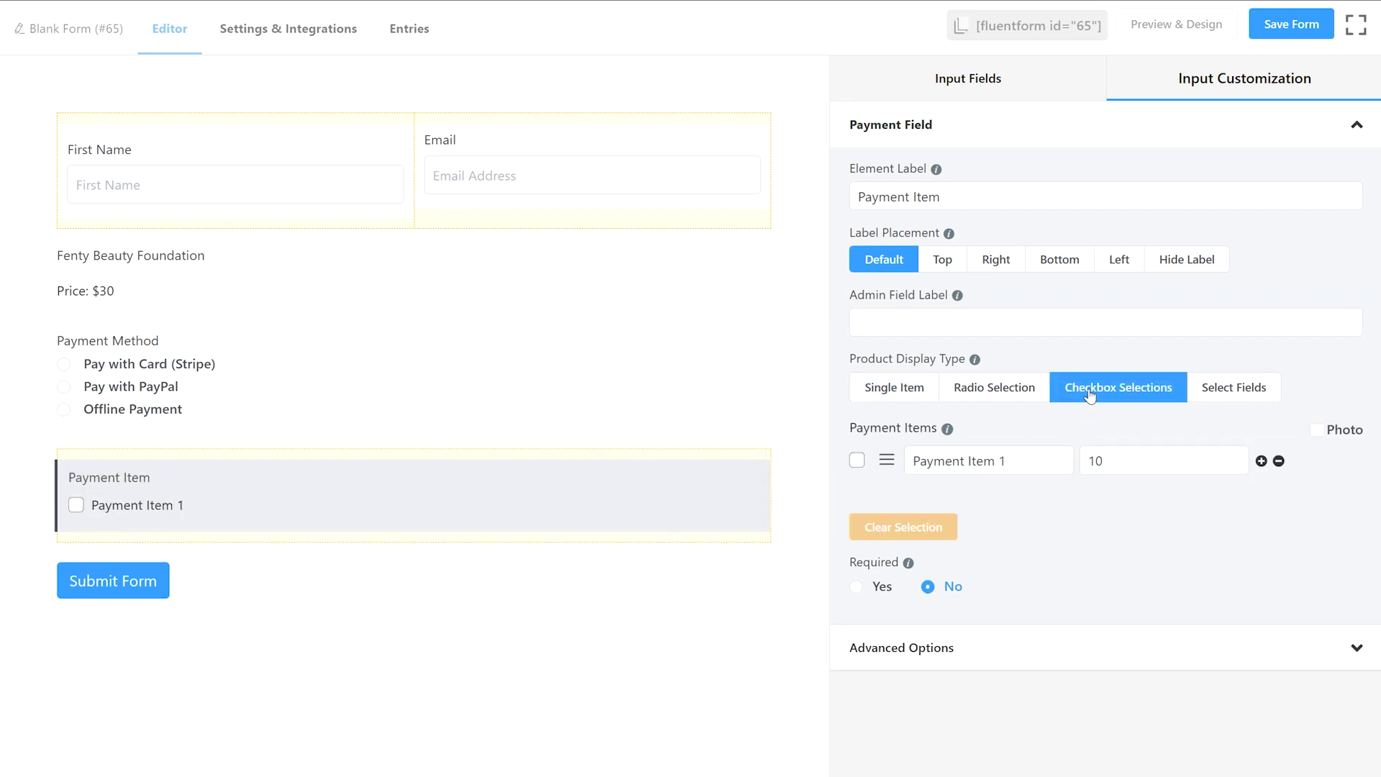
click(1171, 259)
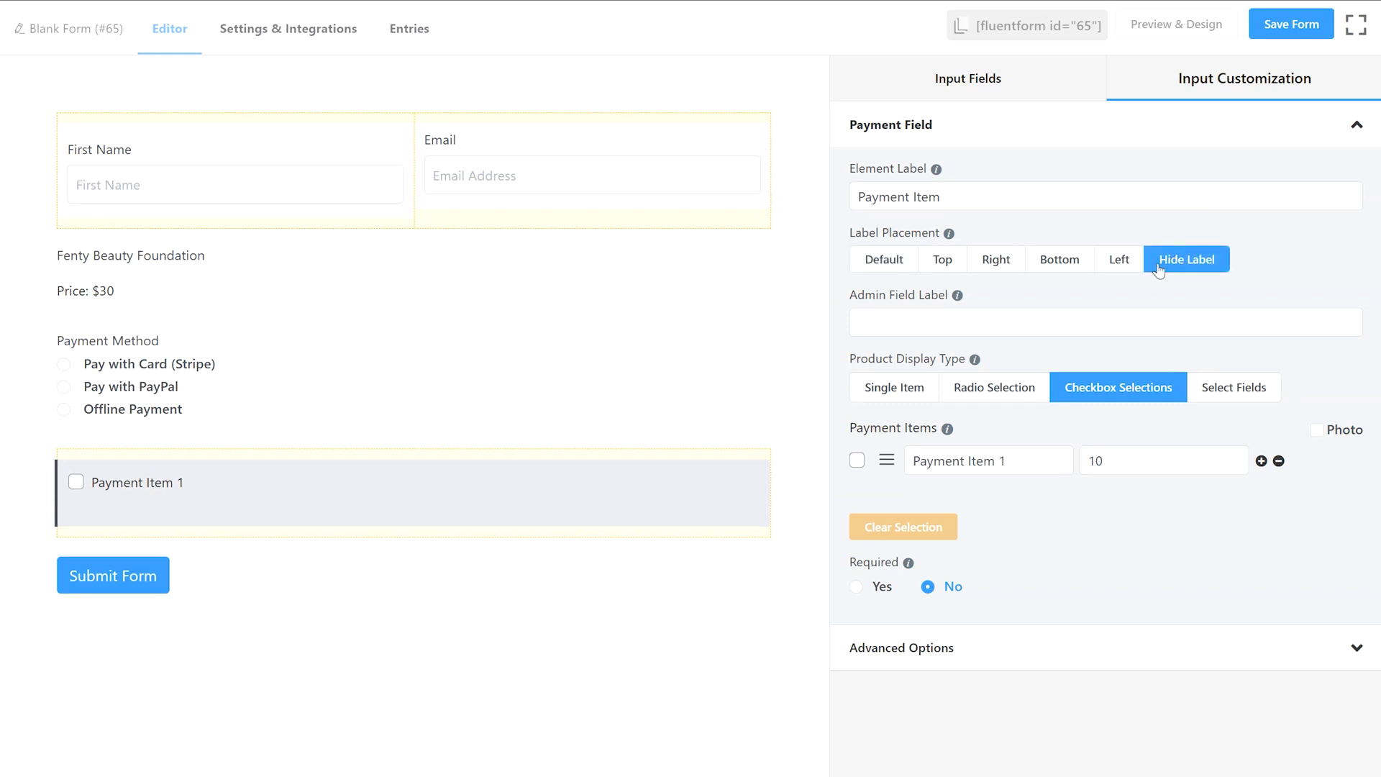
drag(1036, 462, 912, 465)
key(BackSpace)
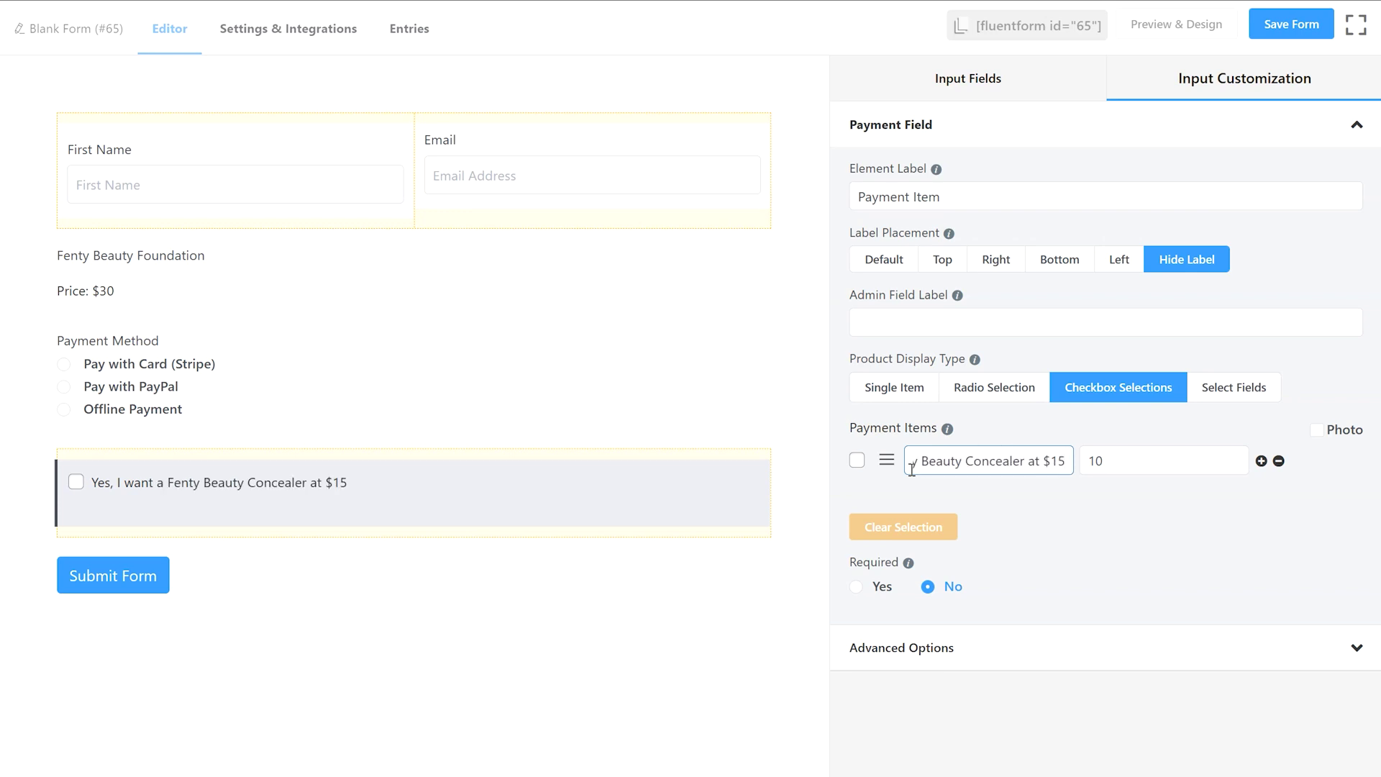
drag(1104, 461, 1086, 461)
text(15)
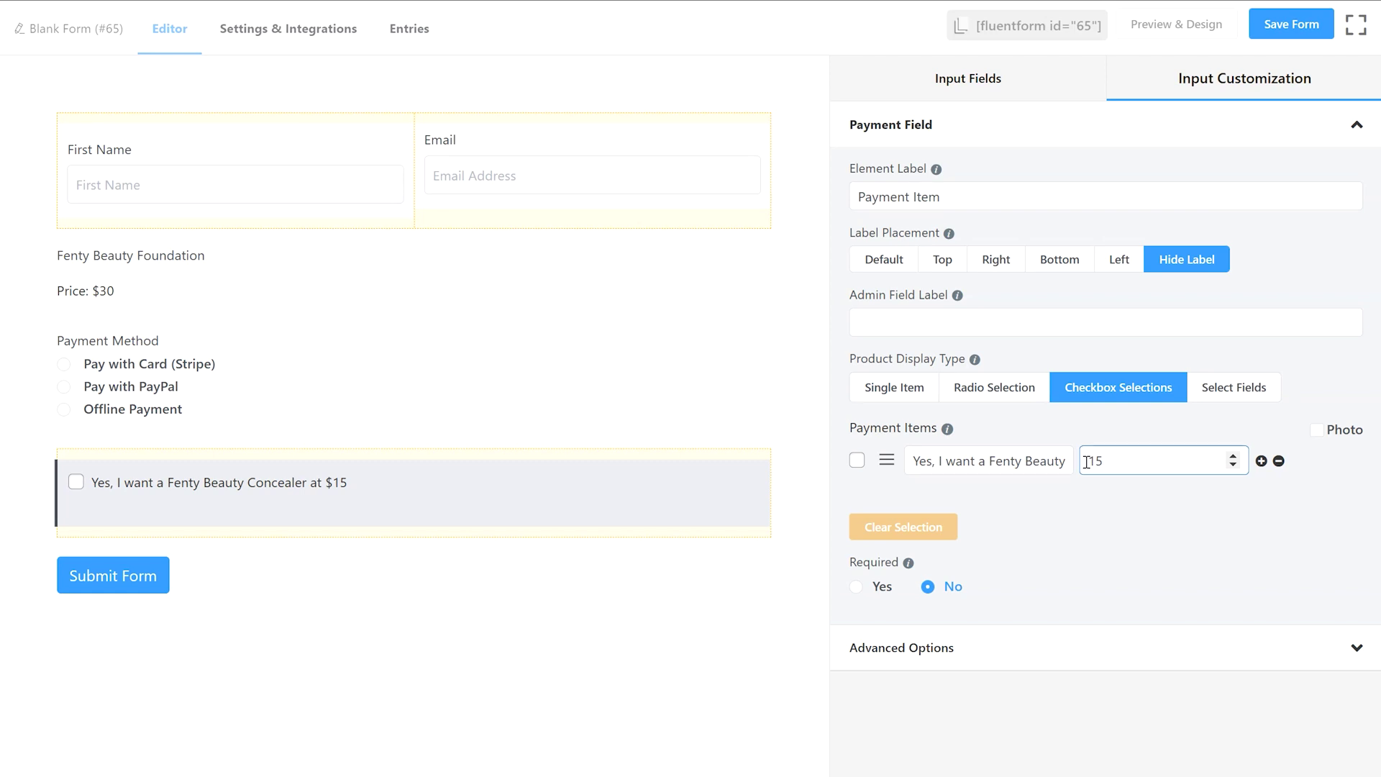
click(1022, 84)
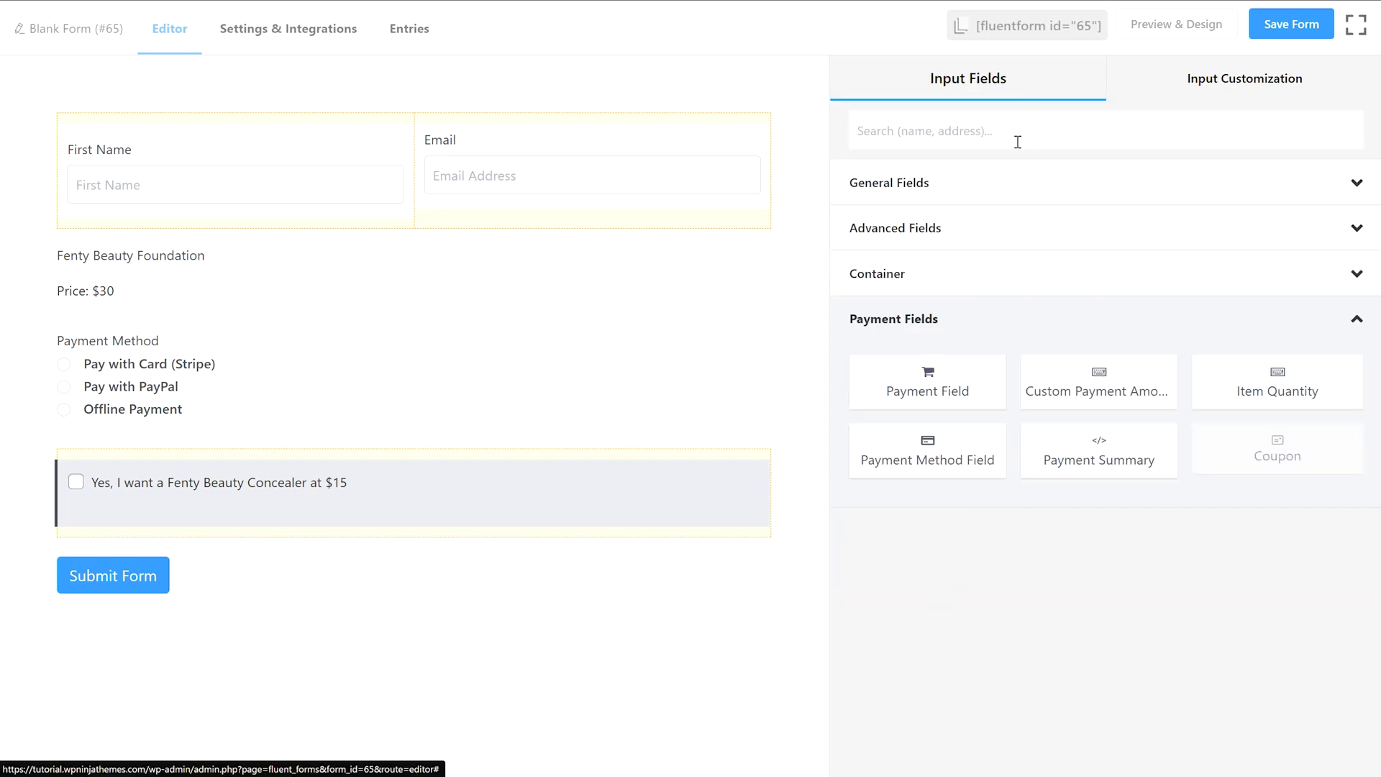
Step: Add a Custom HTML block under the checkbox containing the pasted one-time offer text
click(1015, 183)
mouse_move(1101, 577)
mouse_down()
mouse_move(584, 491)
mouse_move(303, 581)
mouse_up()
click(395, 559)
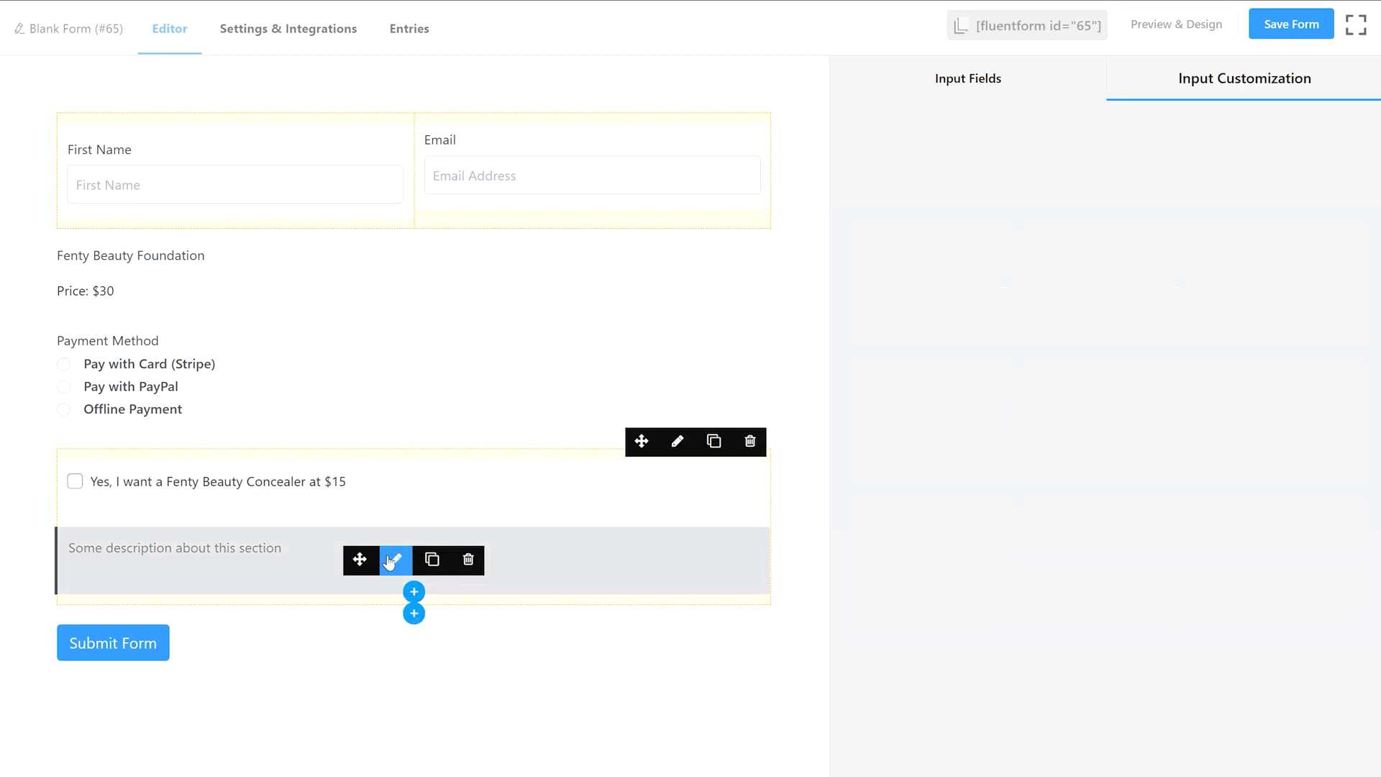
drag(1110, 309, 864, 324)
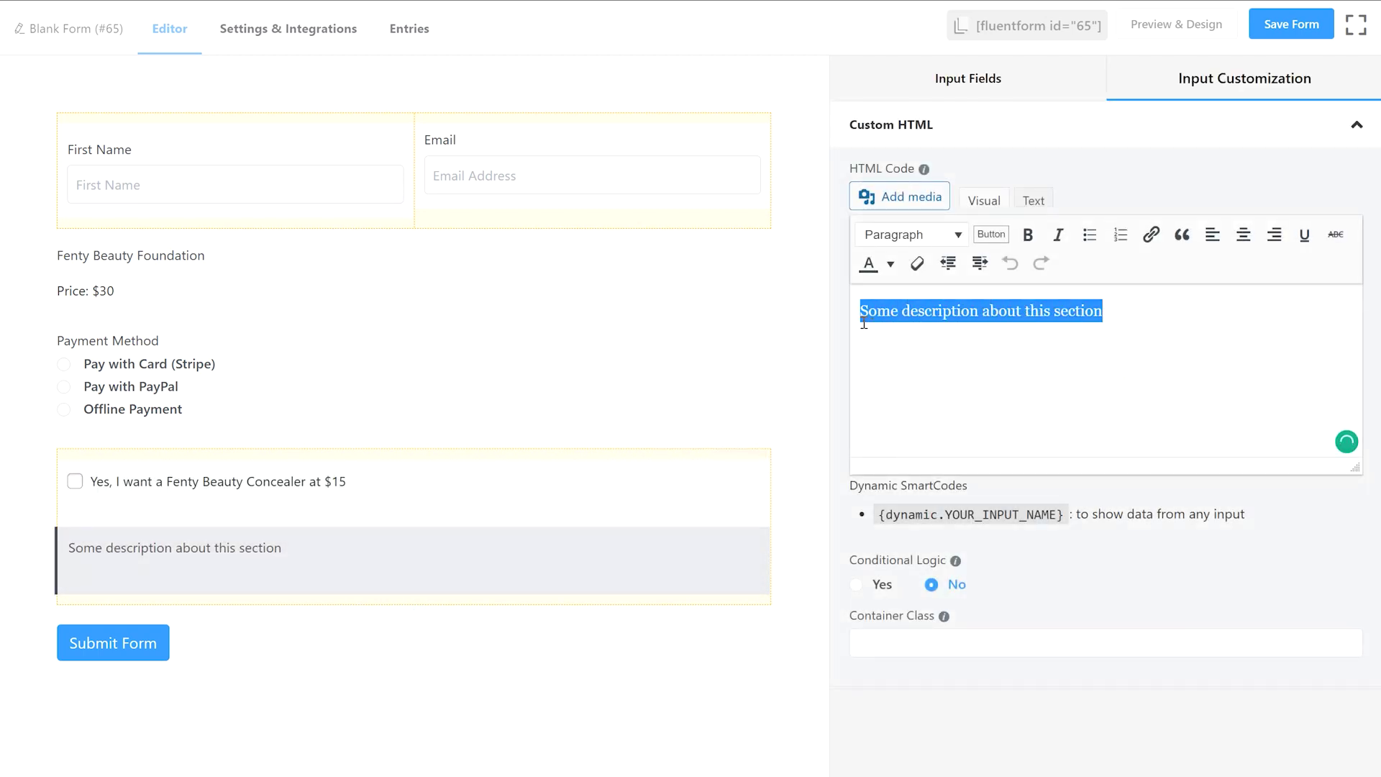
text(One-time offer: I would also like to purchase Fenty Beauty concealer at this amazing discount.)
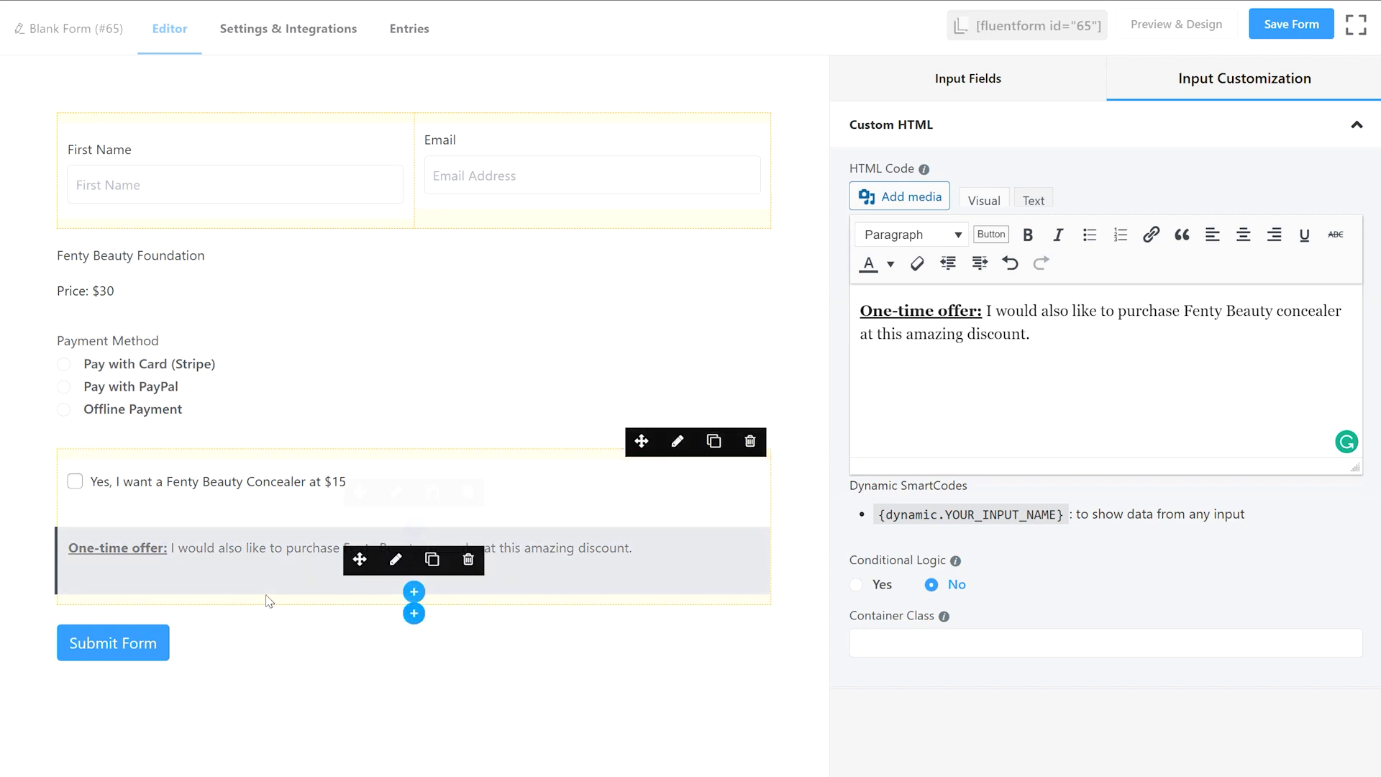
Step: Change the submit button text to 'Purchase Now {payment_total}' and save the form
click(151, 652)
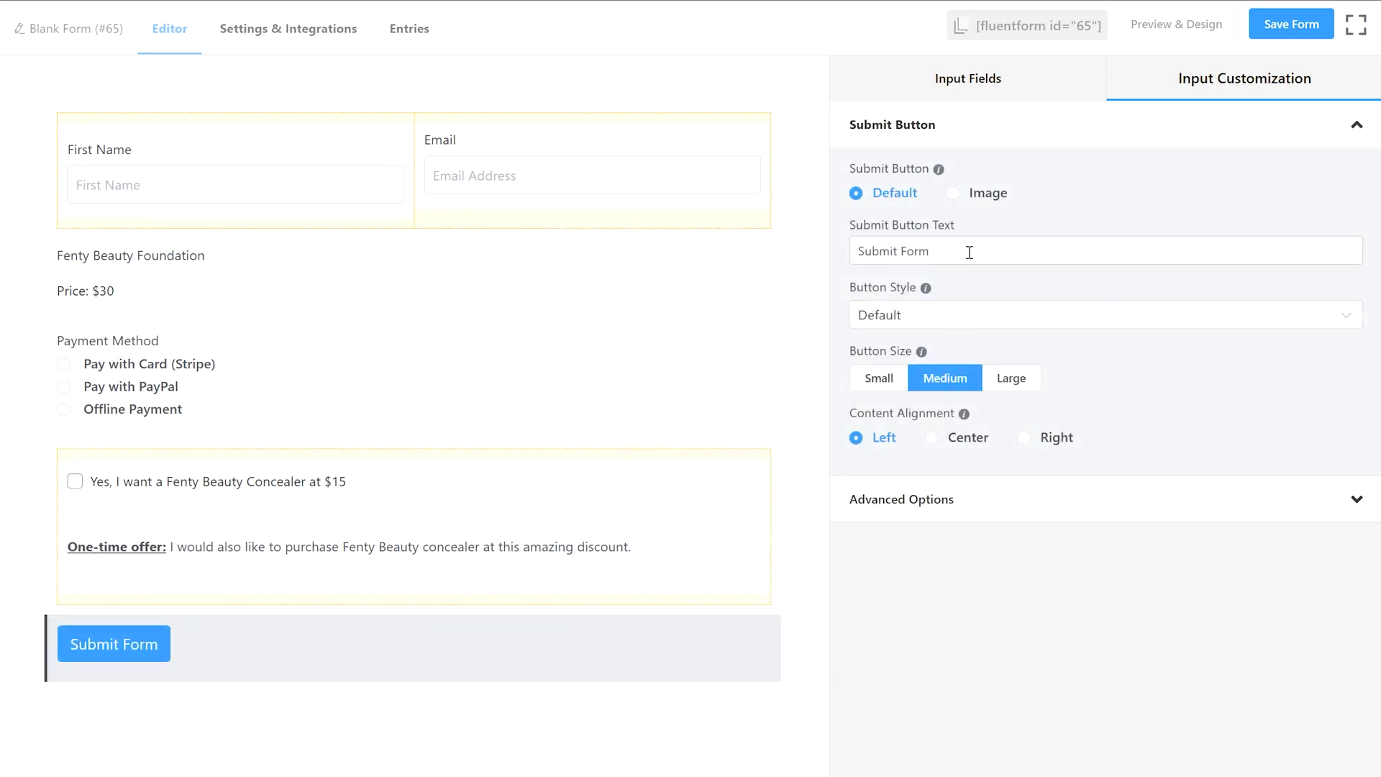
drag(969, 252, 849, 261)
text(Pu)
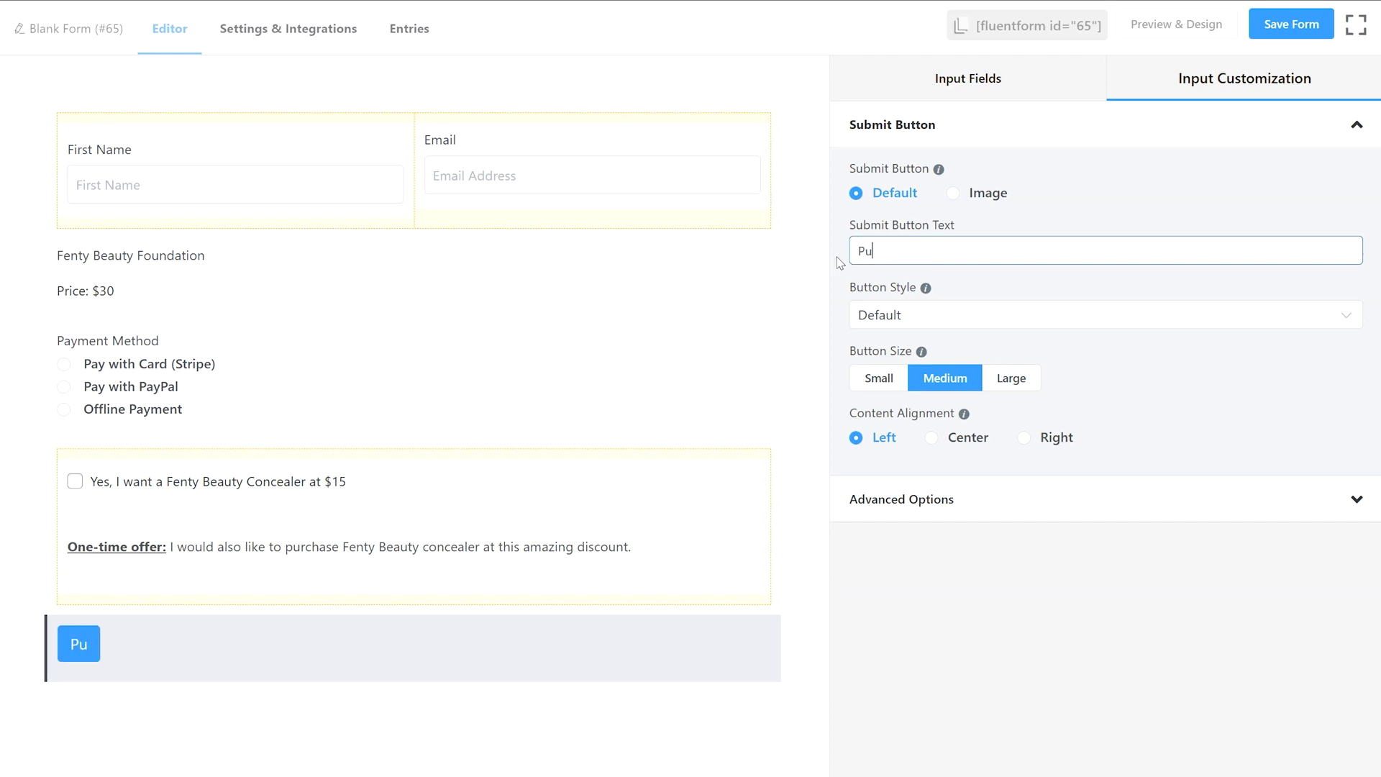
text( {payment_total)
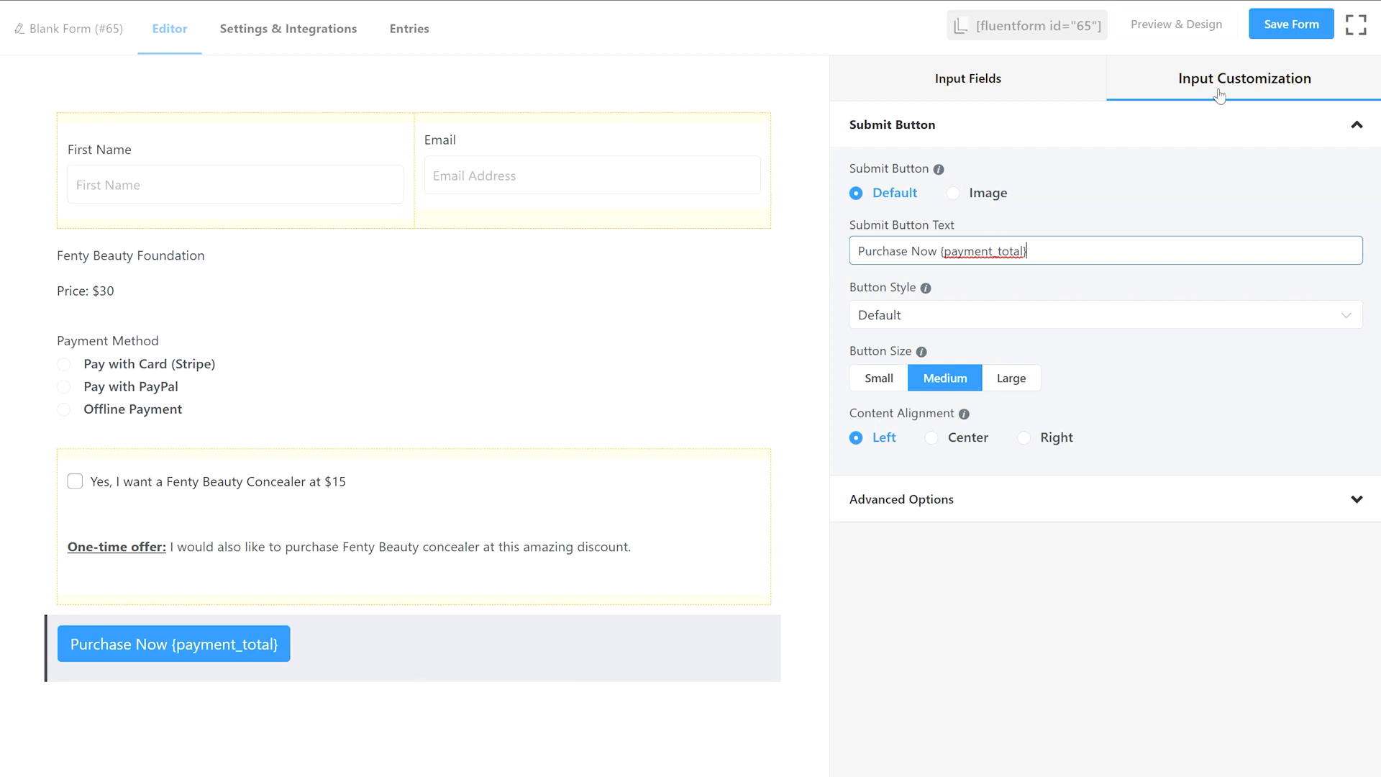
click(1266, 33)
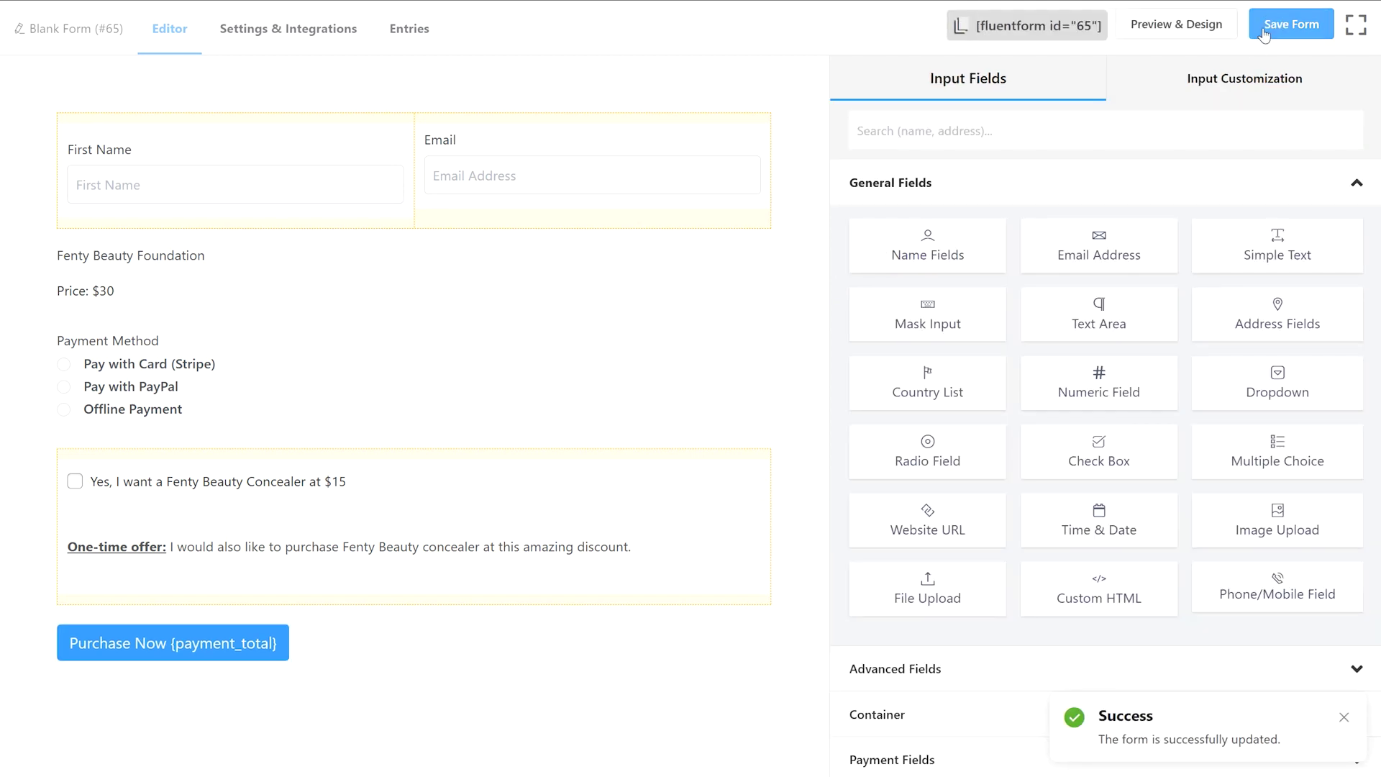
click(1170, 26)
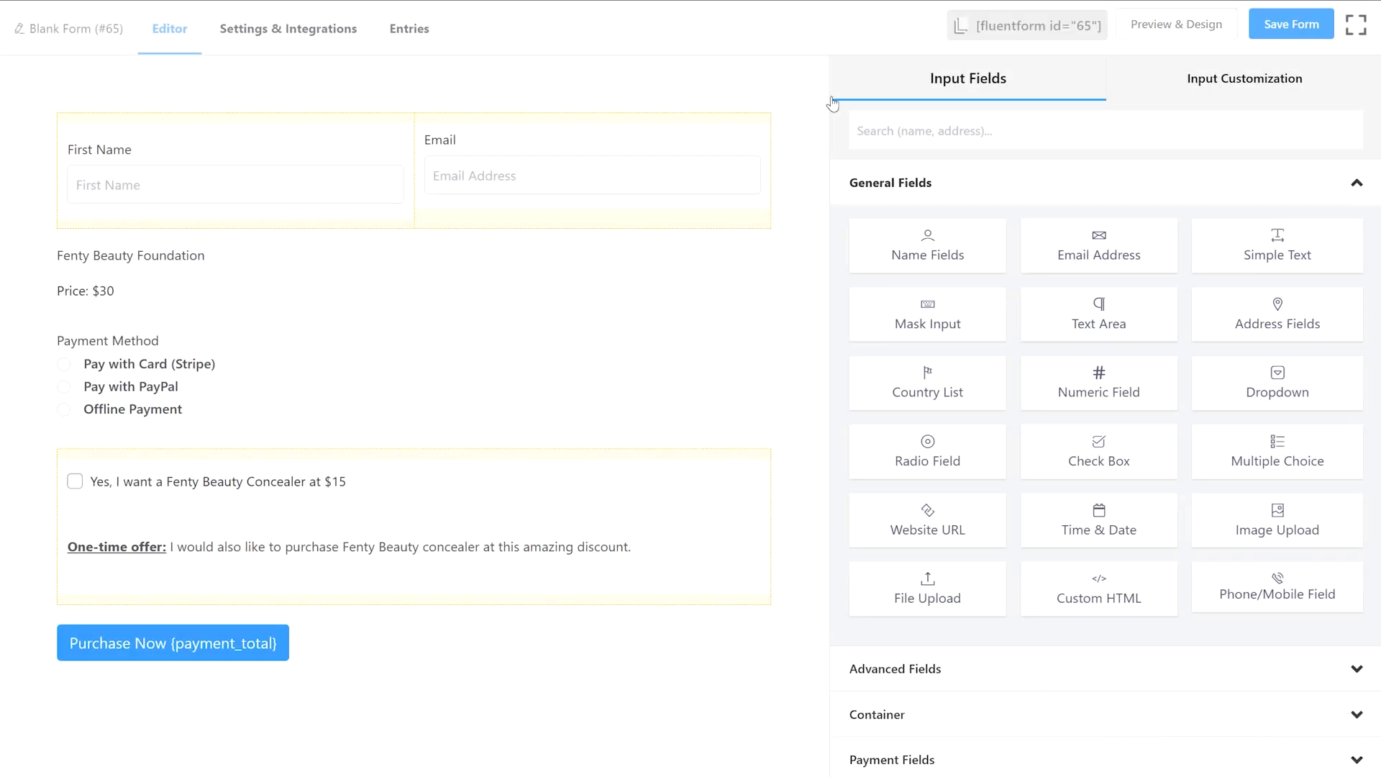
Step: Paste the upsell styling CSS into the form's Custom CSS/JS settings and save it
click(329, 46)
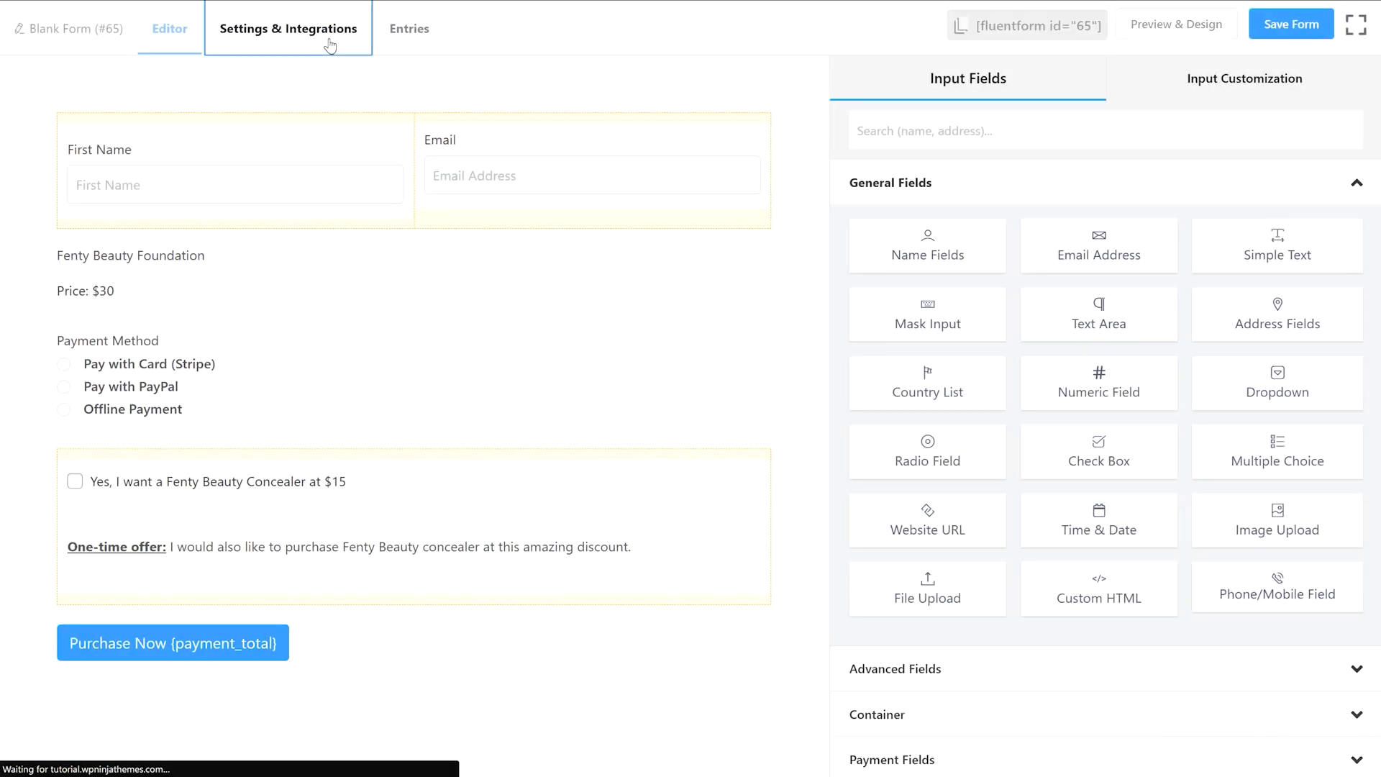
click(243, 416)
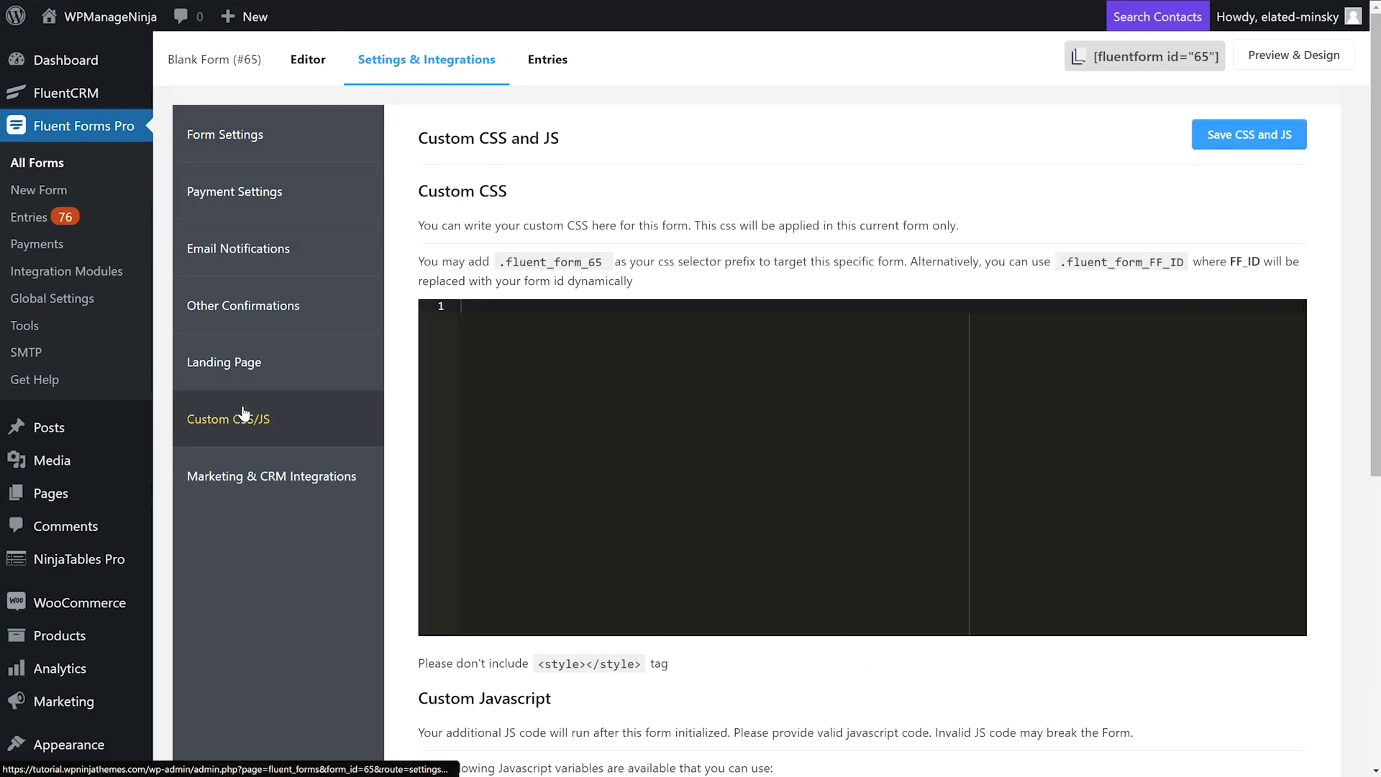
key(ctrl+v)
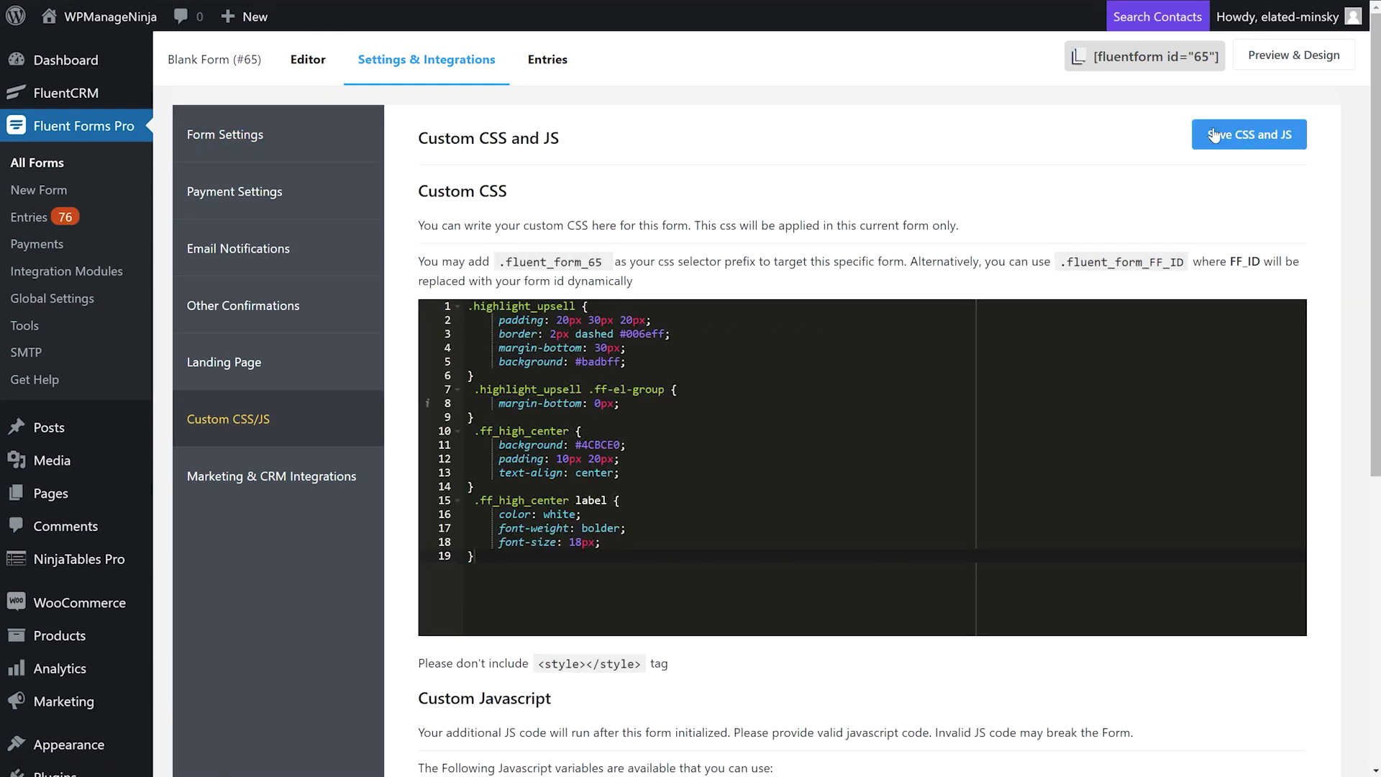
click(1216, 135)
Step: Give the upsell container its custom CSS class in the editor and save the form
click(307, 60)
mouse_move(414, 525)
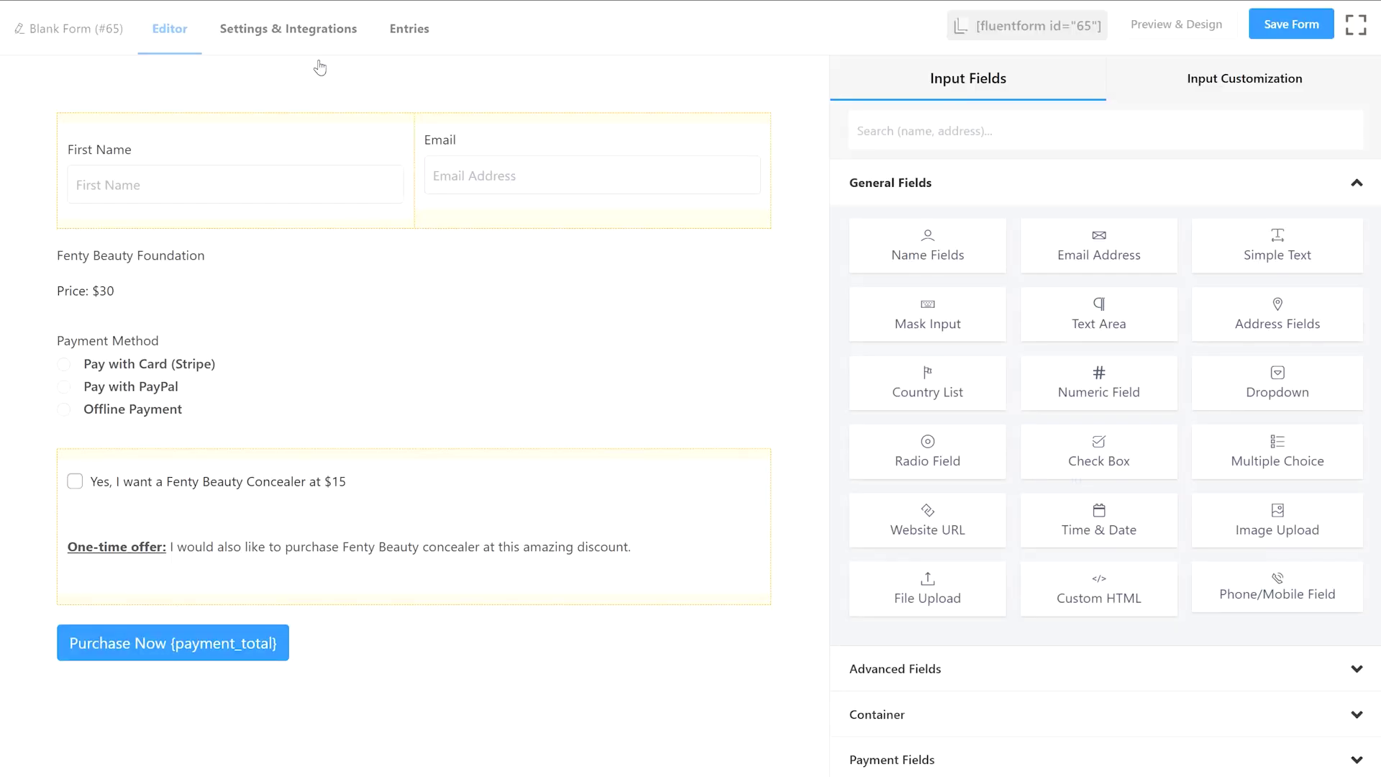
click(676, 440)
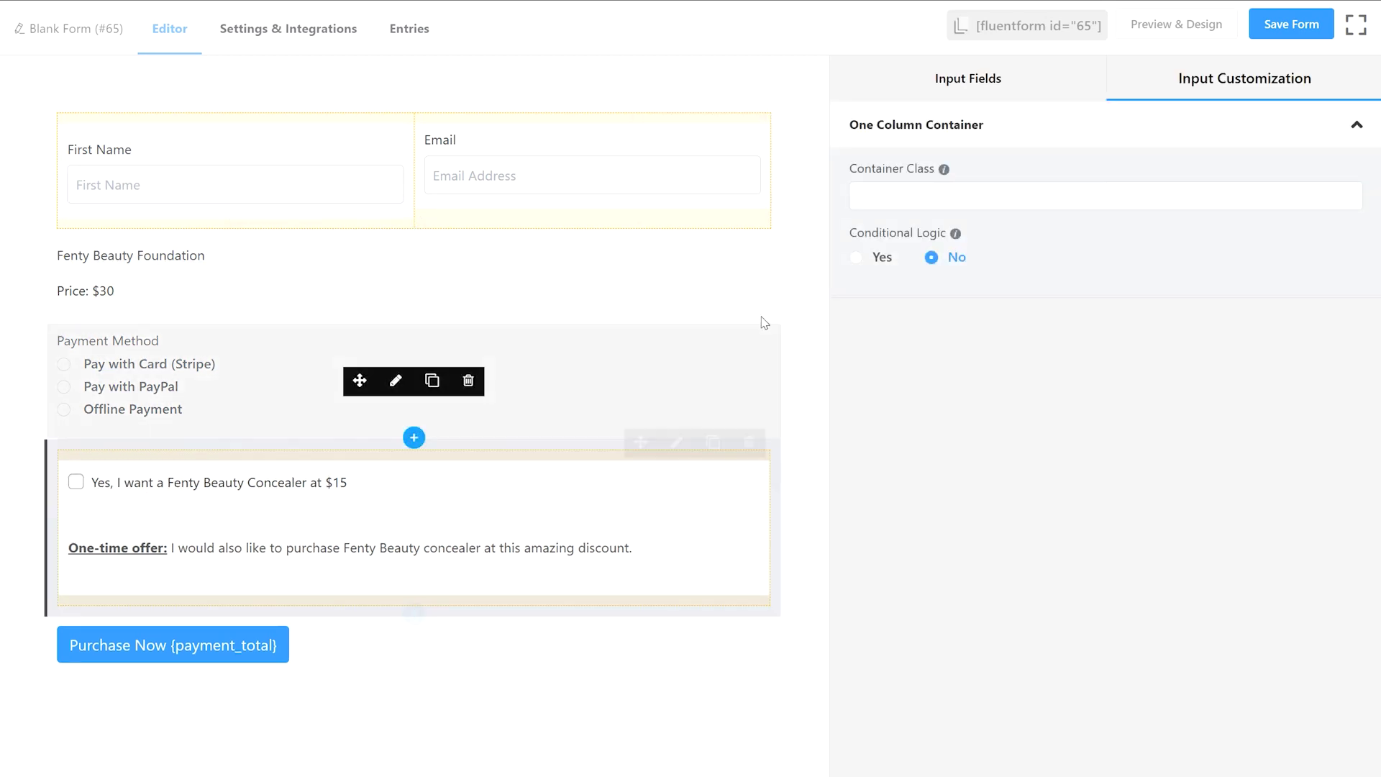
click(858, 197)
click(1290, 24)
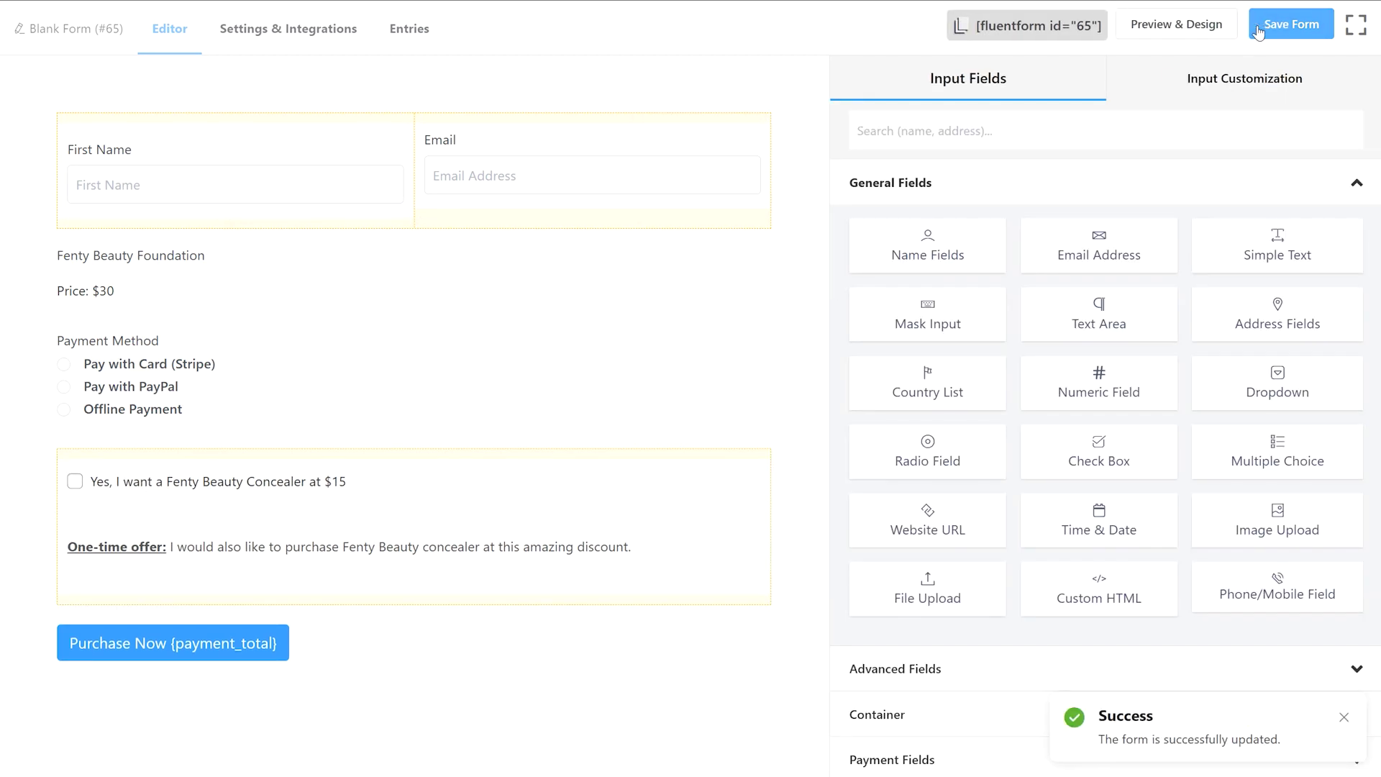
click(1167, 22)
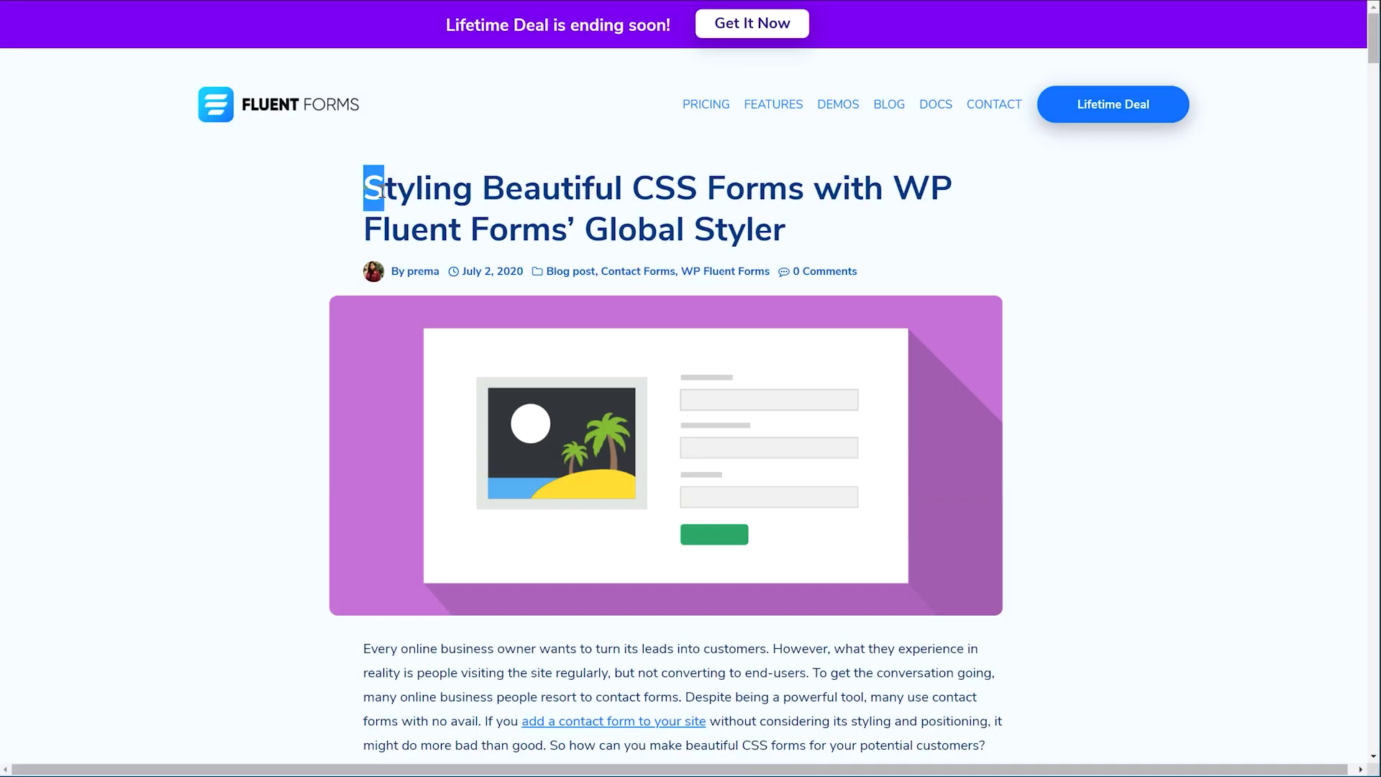
Step: Highlight, then deselect, the title of the Global Styler blog article
drag(379, 191, 795, 240)
click(797, 241)
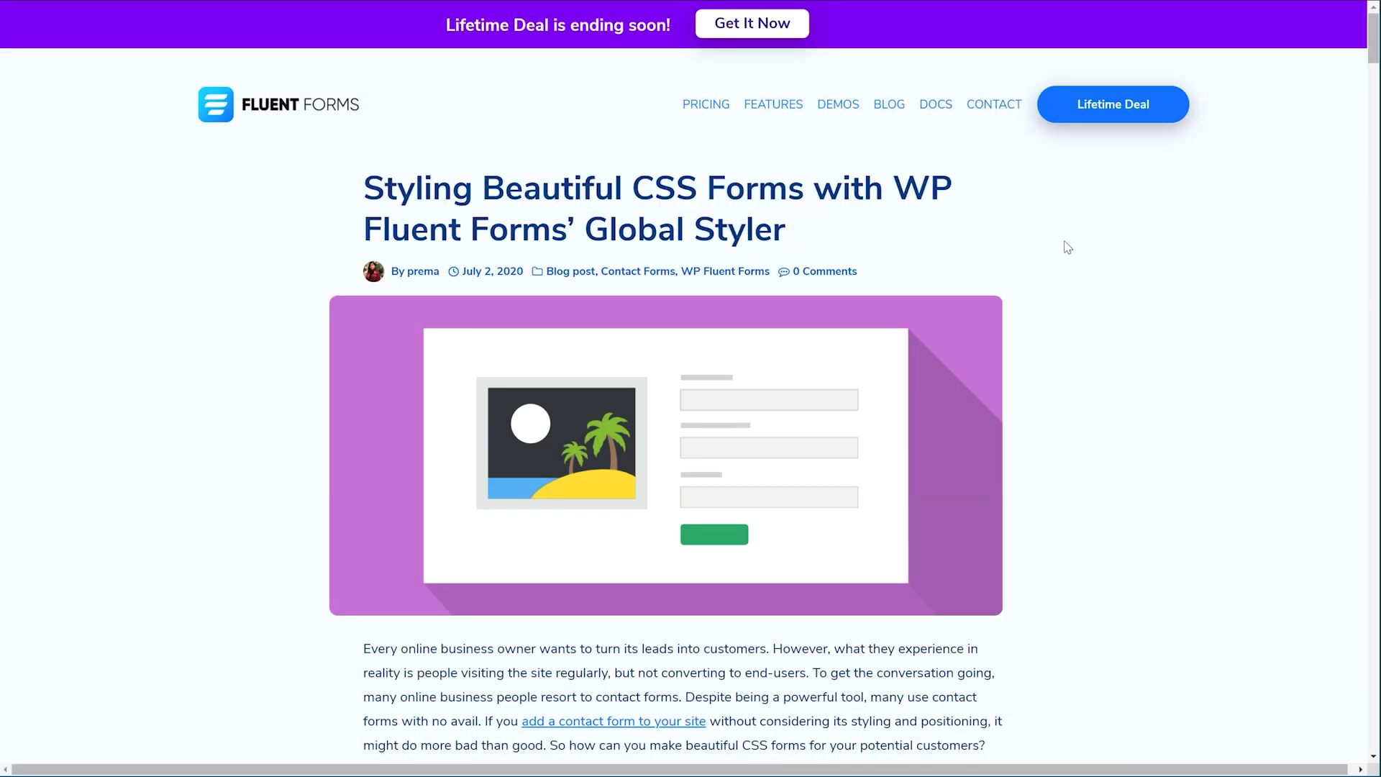
drag(1373, 41, 1368, 233)
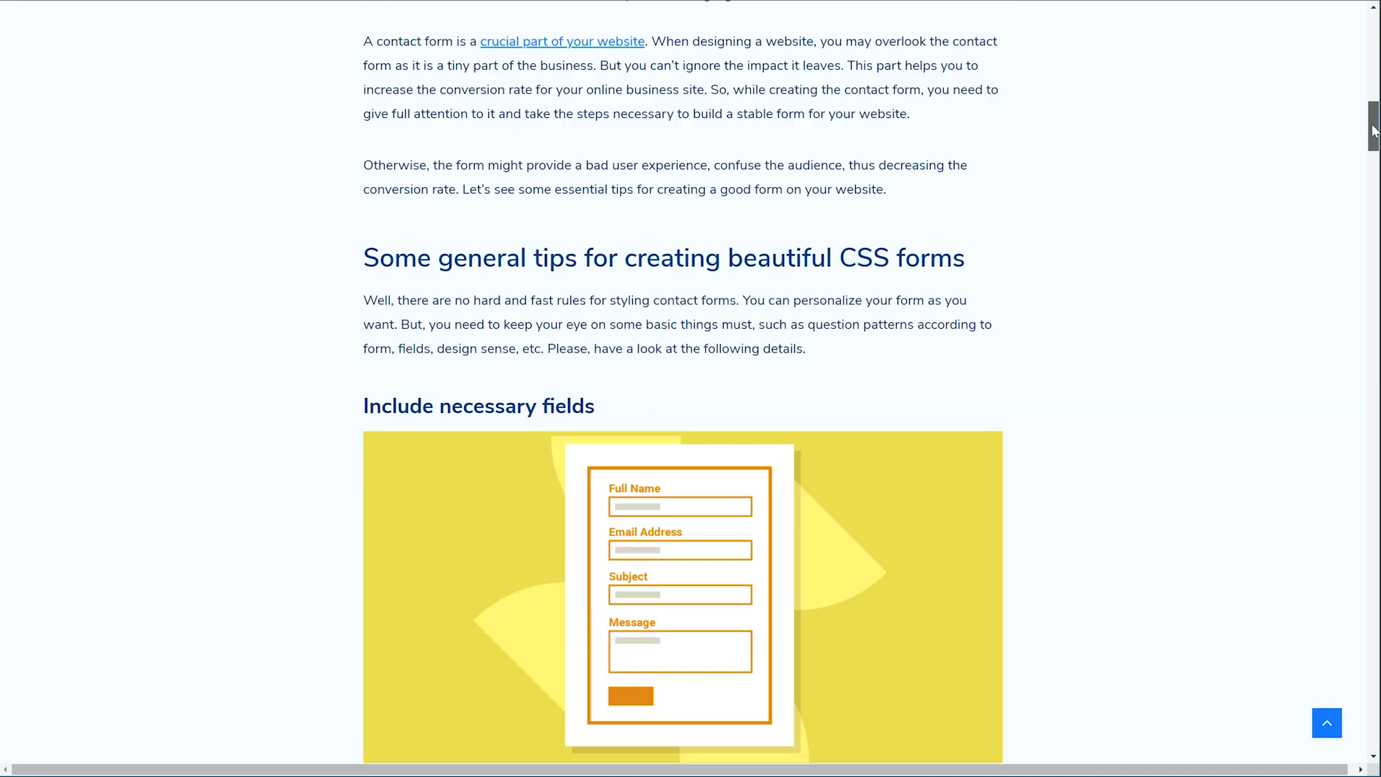